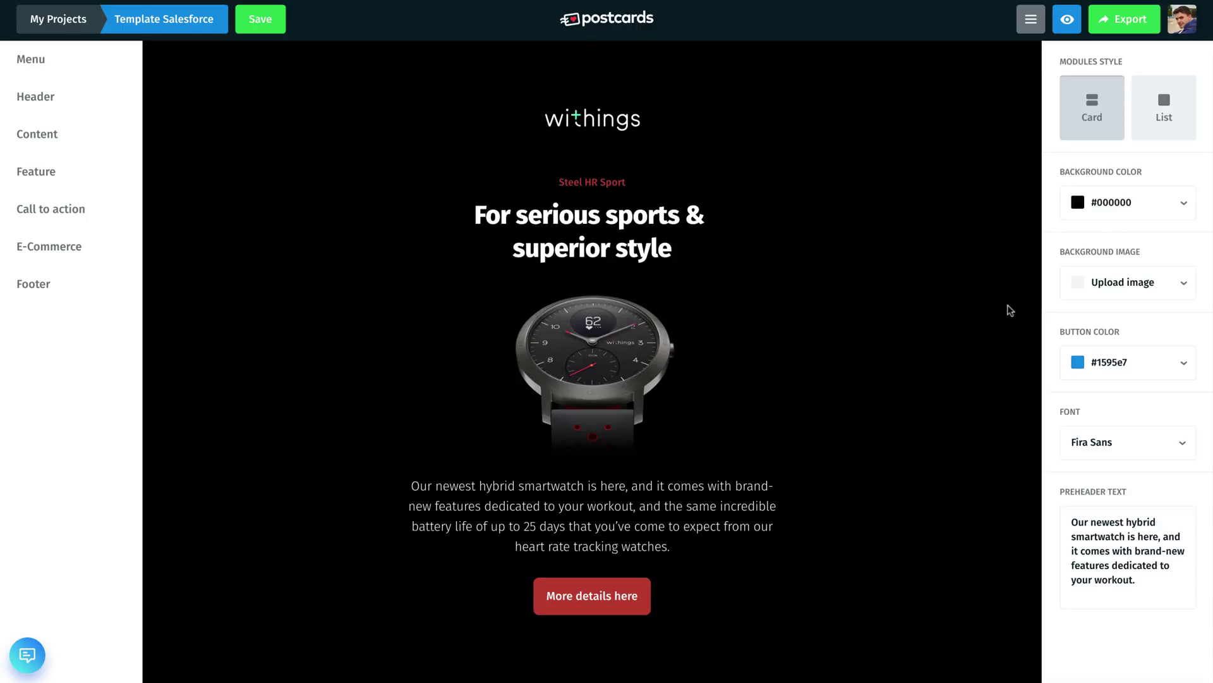
# - Edit the footer module's merge-field text and finish editing the Postcards email
pyautogui.scroll(-3, 1010, 310)
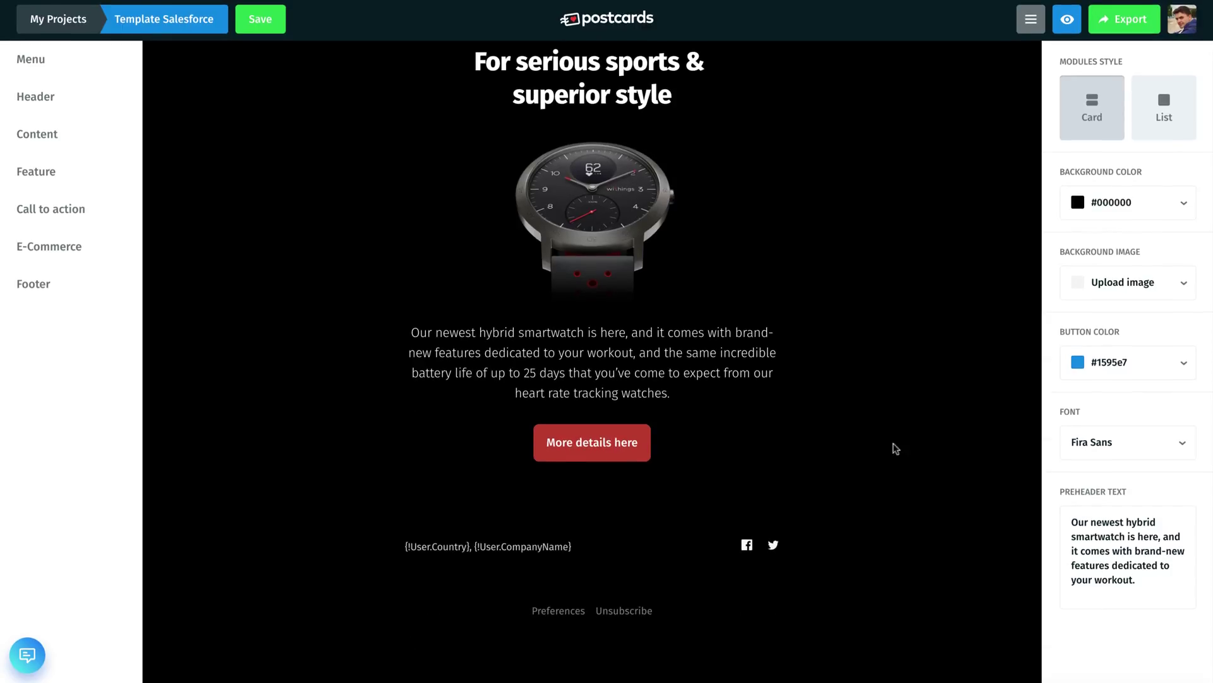
pyautogui.moveTo(780, 534)
pyautogui.click(744, 539)
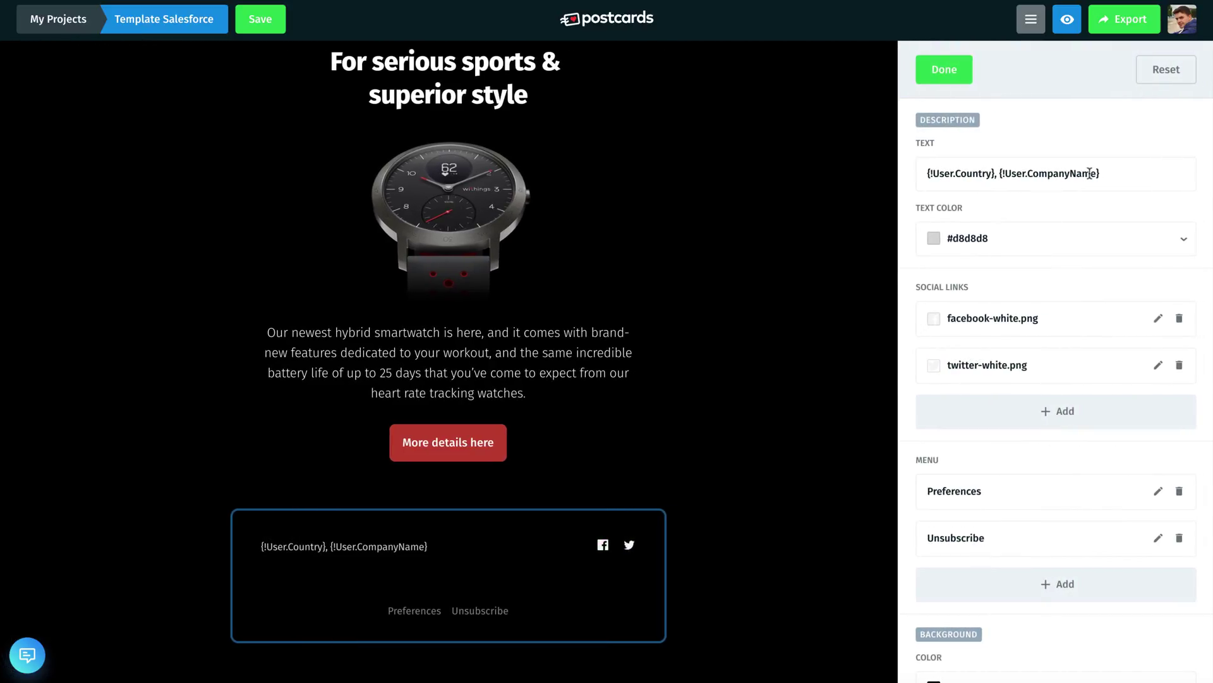
pyautogui.moveTo(1111, 173); pyautogui.dragTo(913, 179)
pyautogui.click(913, 180)
pyautogui.click(934, 79)
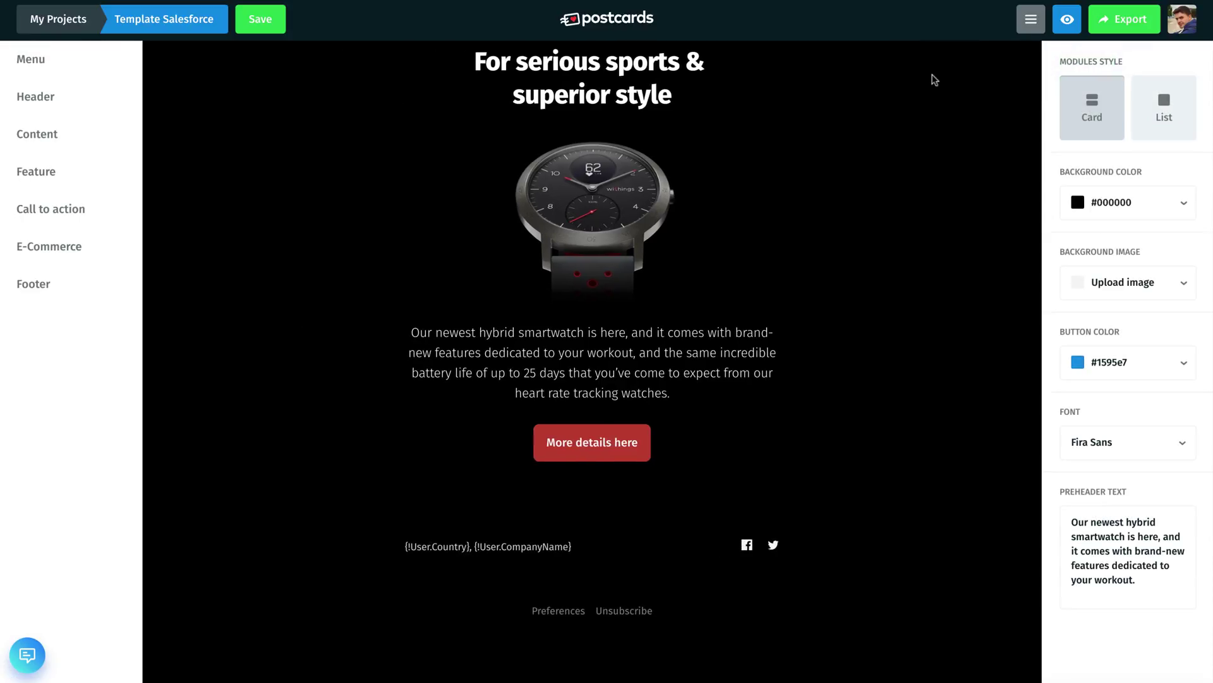
# - Export the email as a zip and view its images folder in Finder
pyautogui.click(1100, 24)
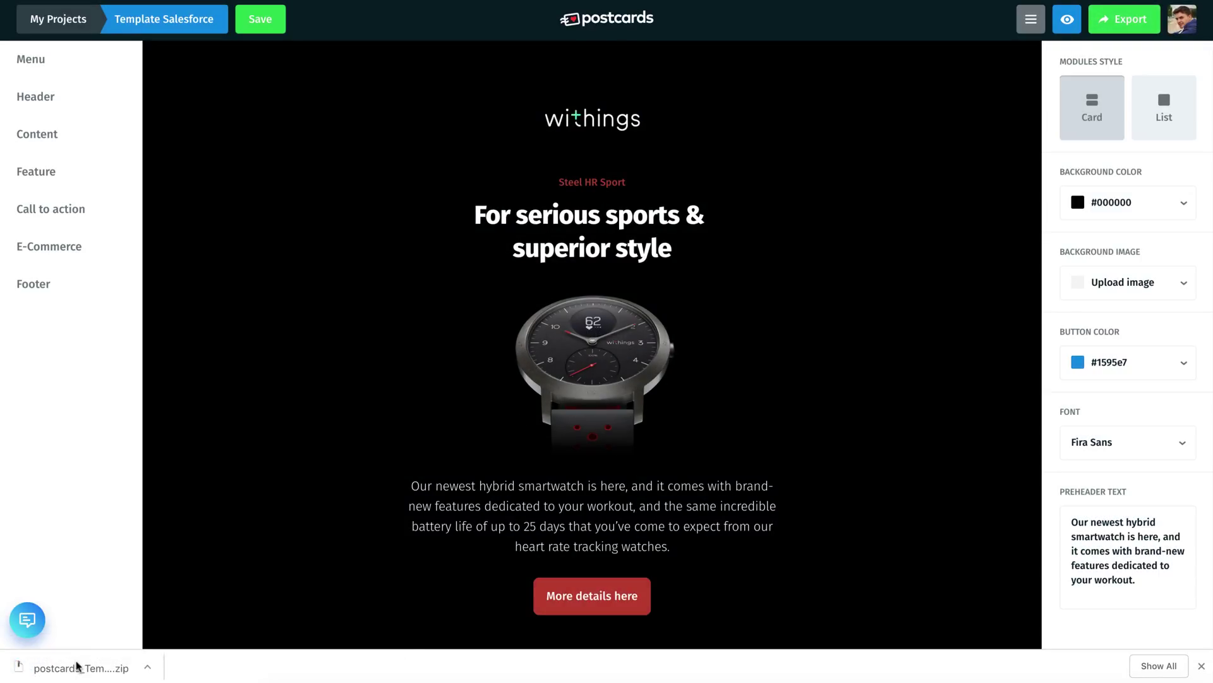
pyautogui.click(42, 666)
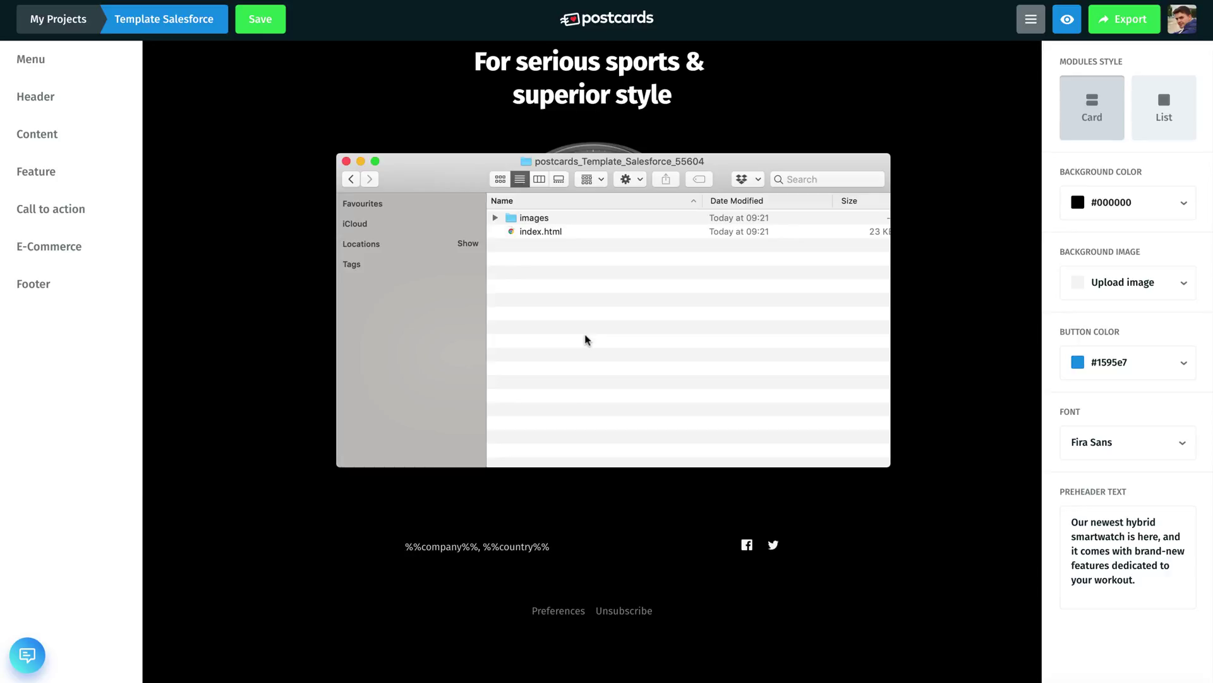
pyautogui.doubleClick(542, 219)
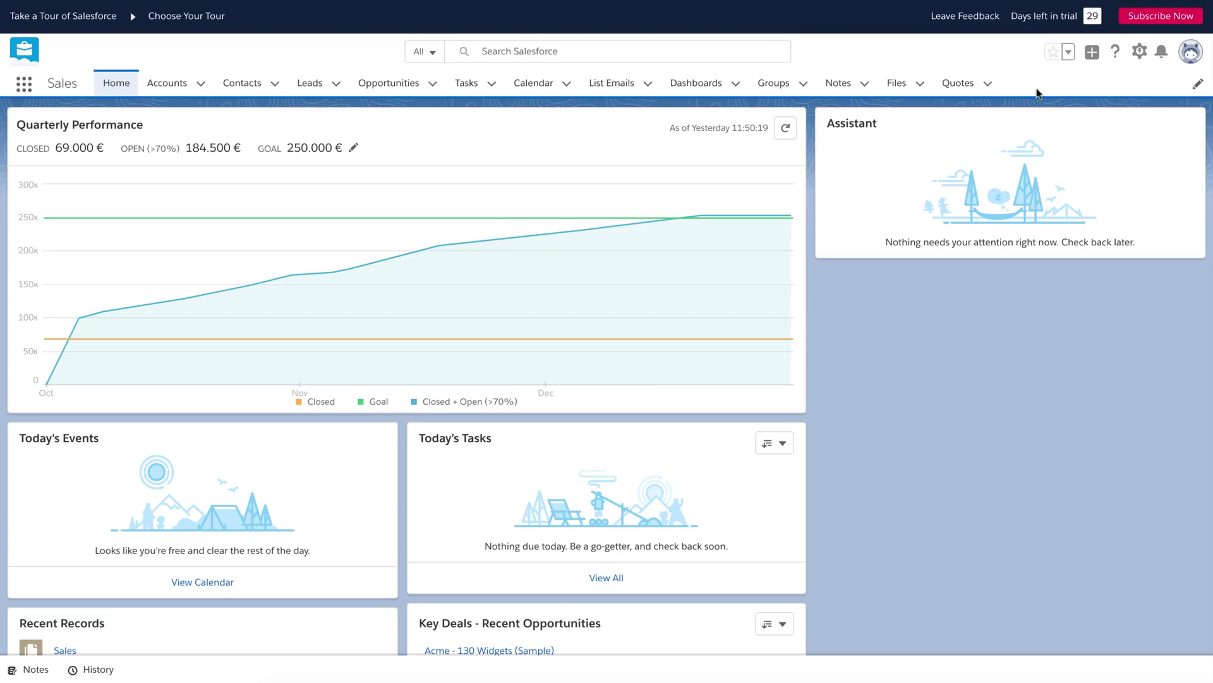
# - Upload 1-VPT, logo-0gl, facebook-white and twitter-white PNGs to Salesforce Files
pyautogui.click(892, 84)
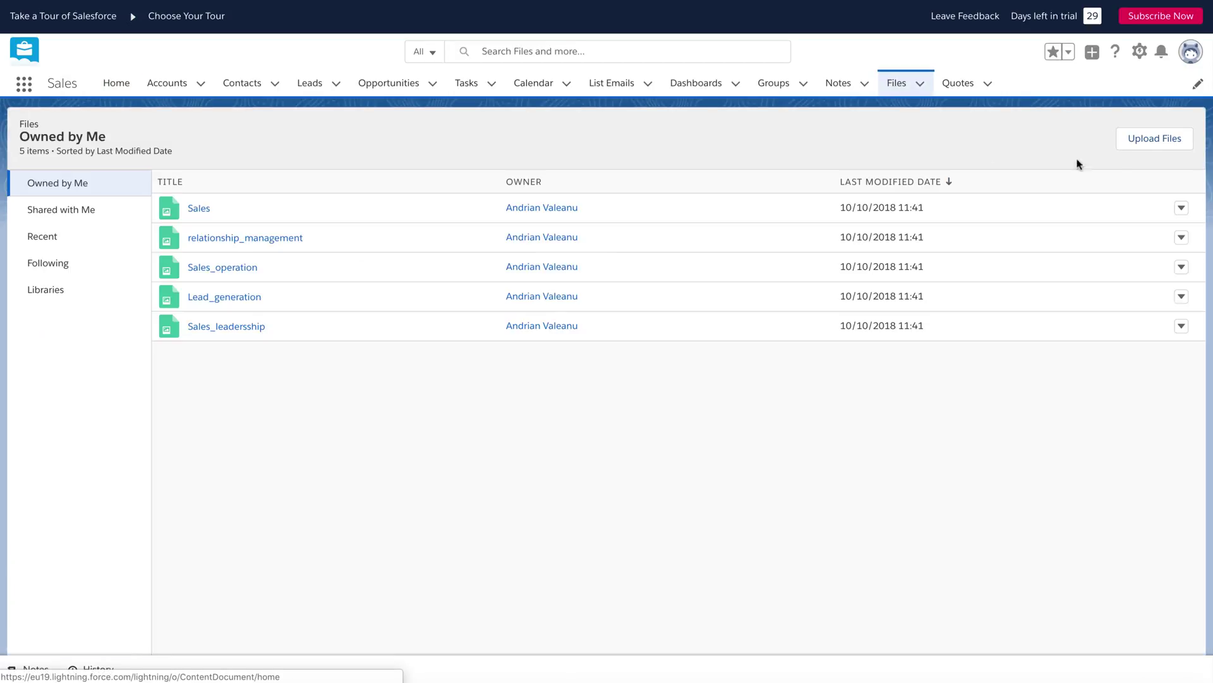
pyautogui.click(1138, 139)
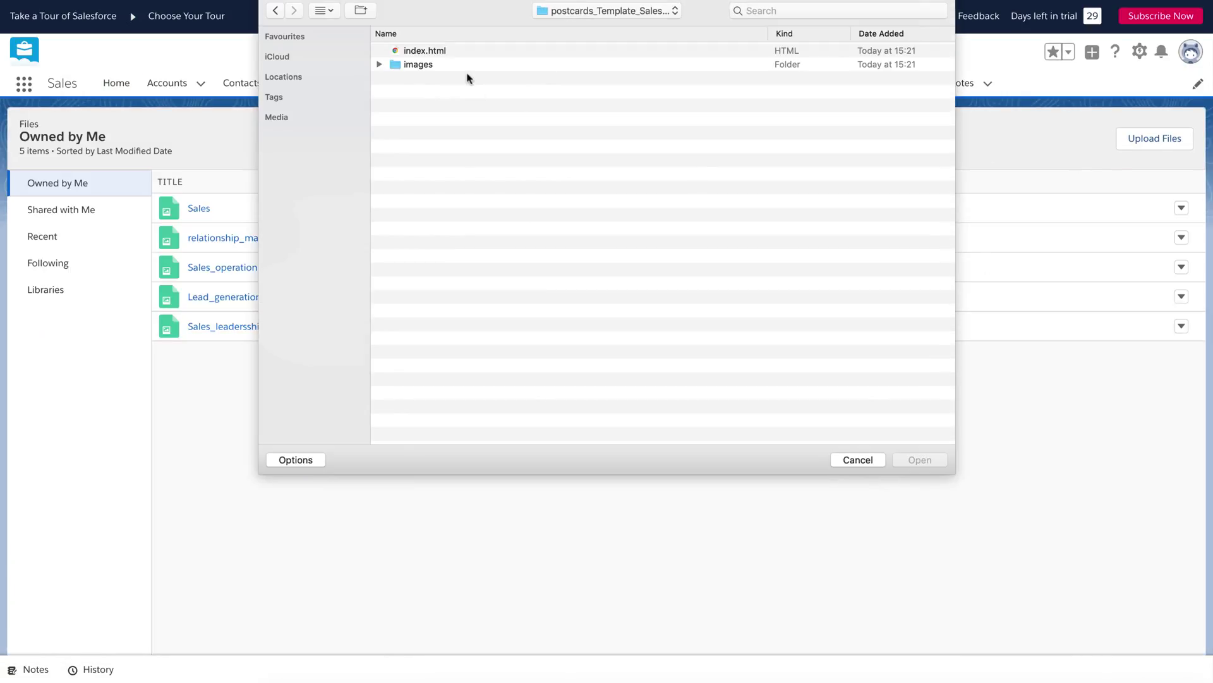
pyautogui.doubleClick(466, 67)
pyautogui.click(473, 51)
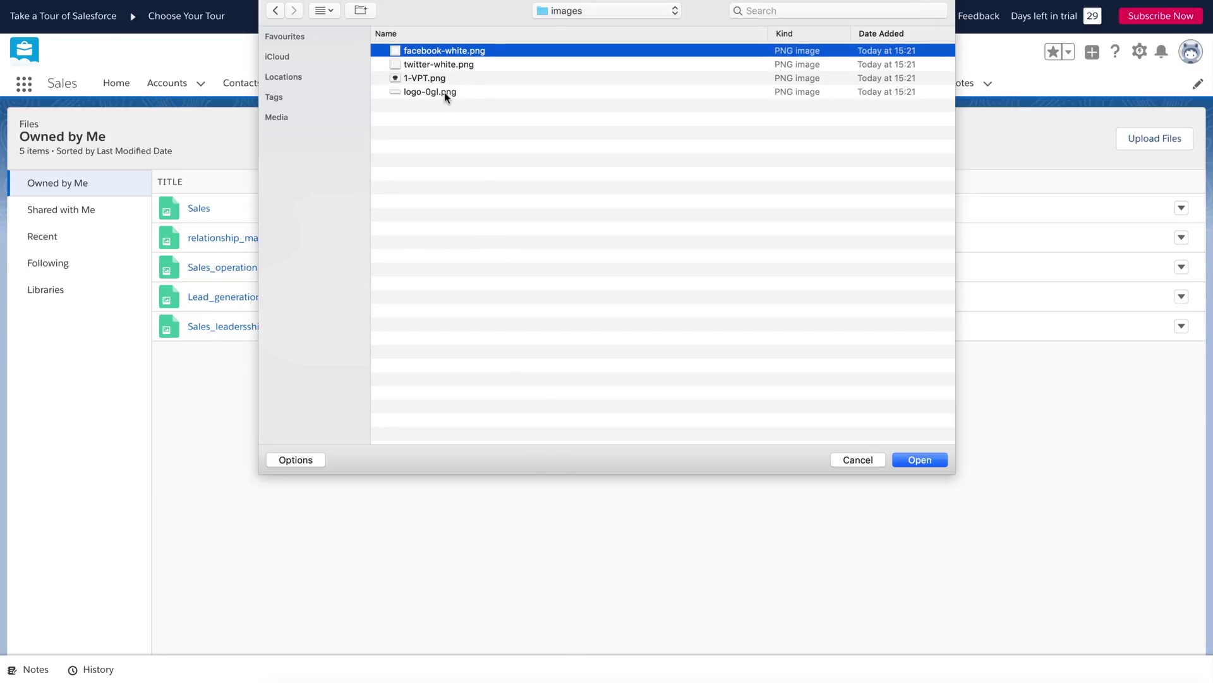
pyautogui.keyDown('shift'); pyautogui.click(445, 92); pyautogui.keyUp('shift')
pyautogui.click(911, 461)
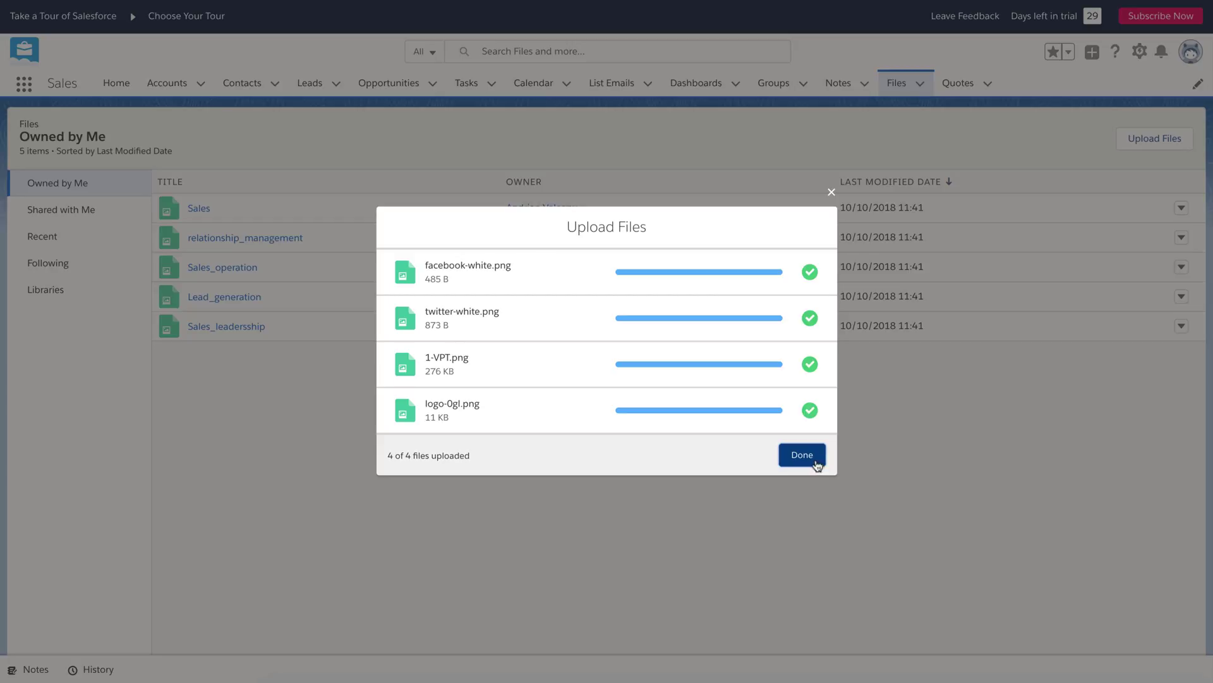
pyautogui.click(815, 463)
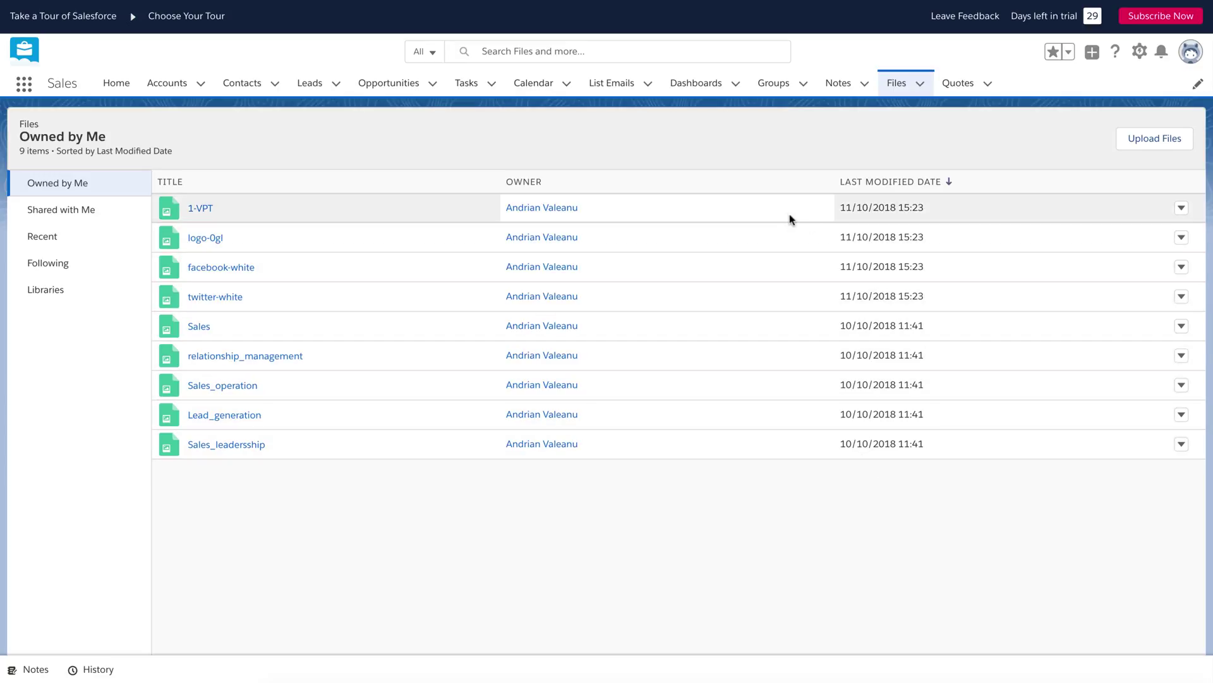
# - Navigate through Setup > Email to the Classic Email Templates list
pyautogui.click(1137, 57)
pyautogui.click(1083, 91)
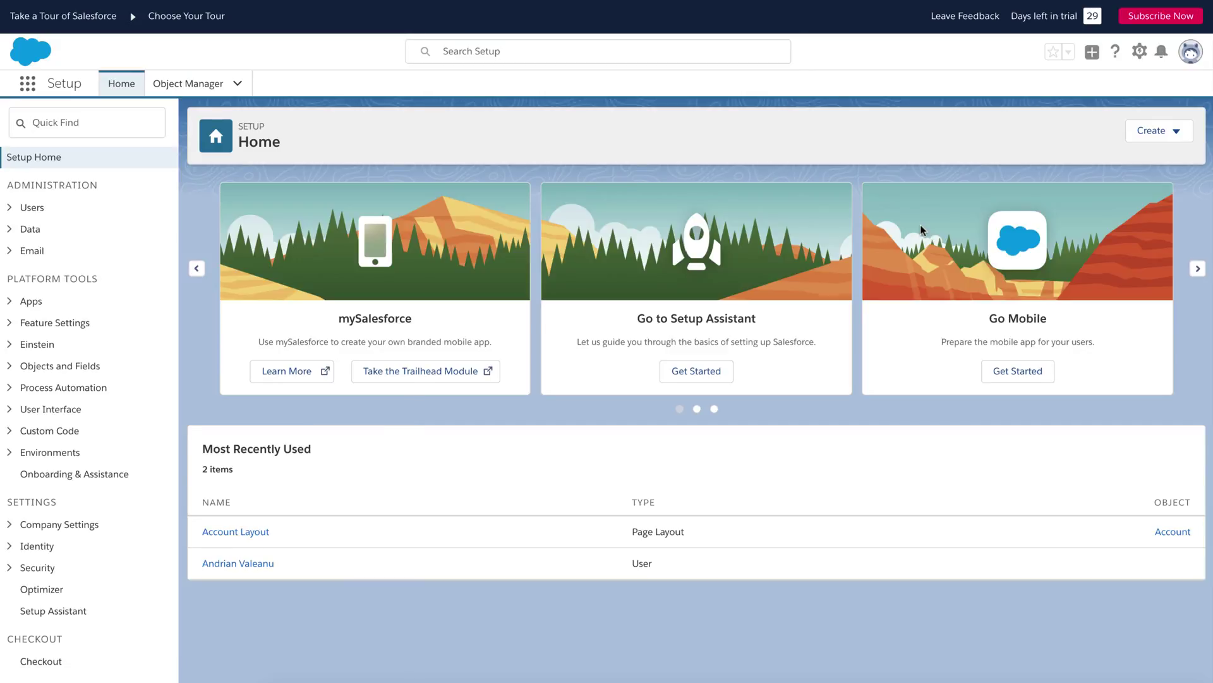
pyautogui.click(98, 256)
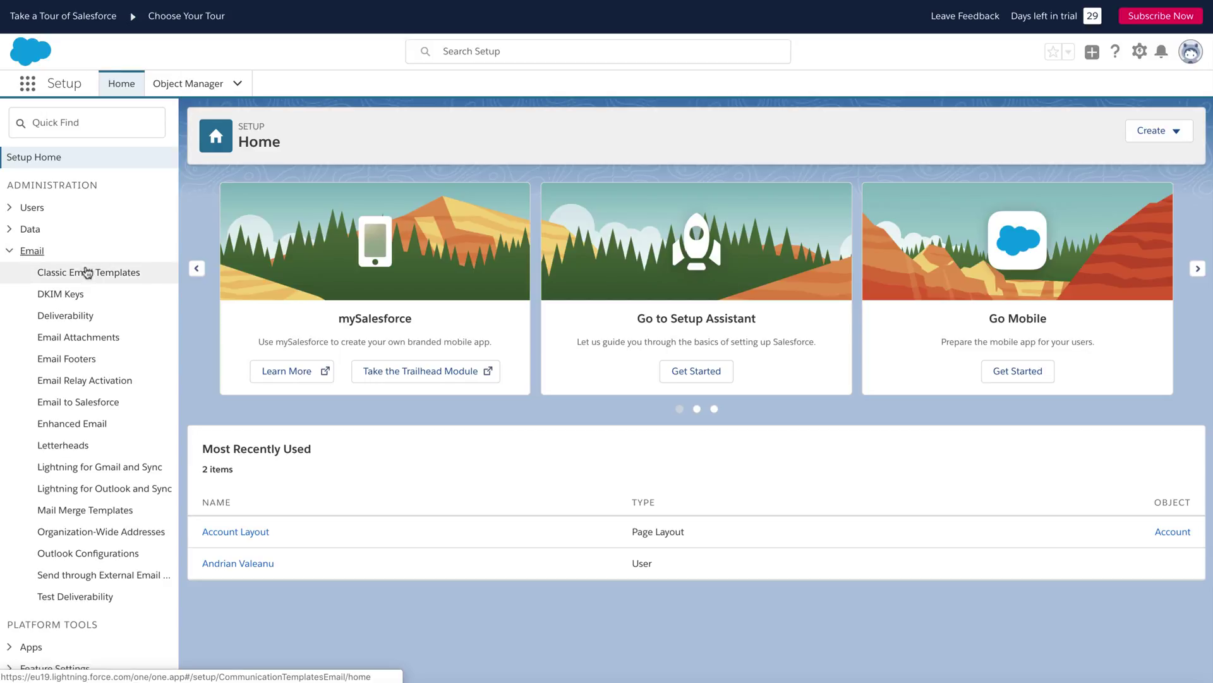
pyautogui.click(86, 272)
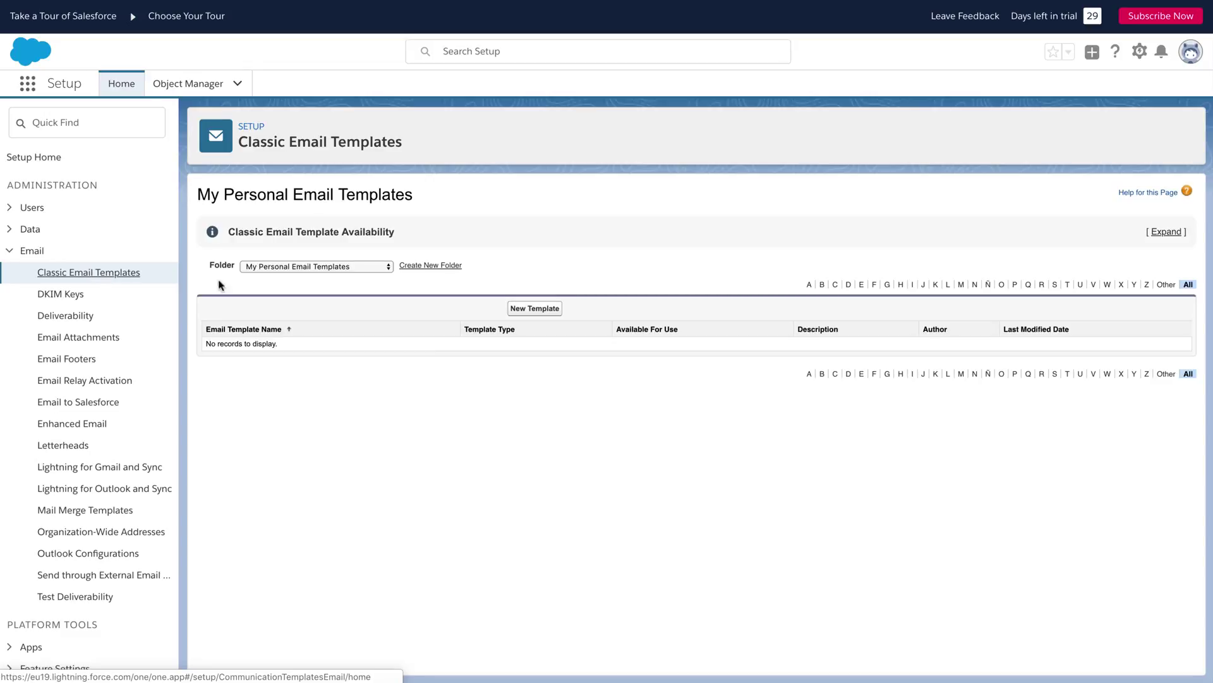
# - Start a new Custom email template without letterhead
pyautogui.click(536, 307)
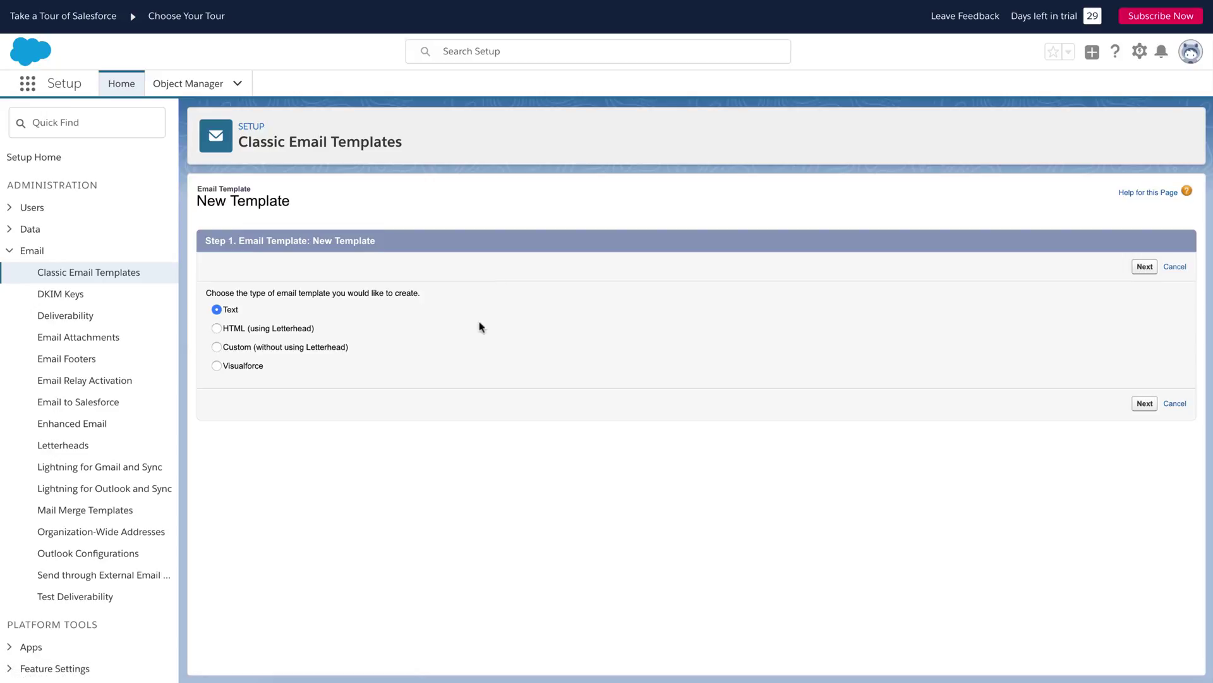
pyautogui.click(314, 351)
pyautogui.click(1143, 404)
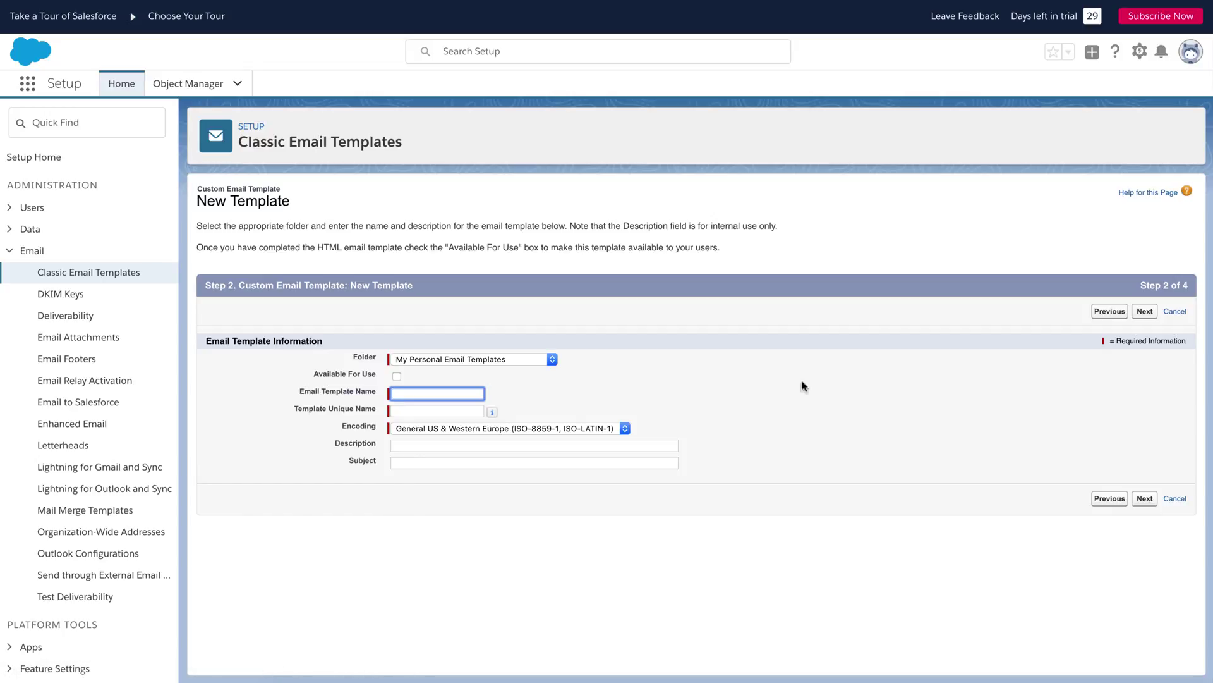
# - Name it Watch Template, available for use, UTF-8 encoding, description 'First watch template'
pyautogui.click(396, 376)
pyautogui.press('Tab')
pyautogui.write('Watch Template')
pyautogui.press('Tab')
pyautogui.click(454, 428)
pyautogui.click(454, 415)
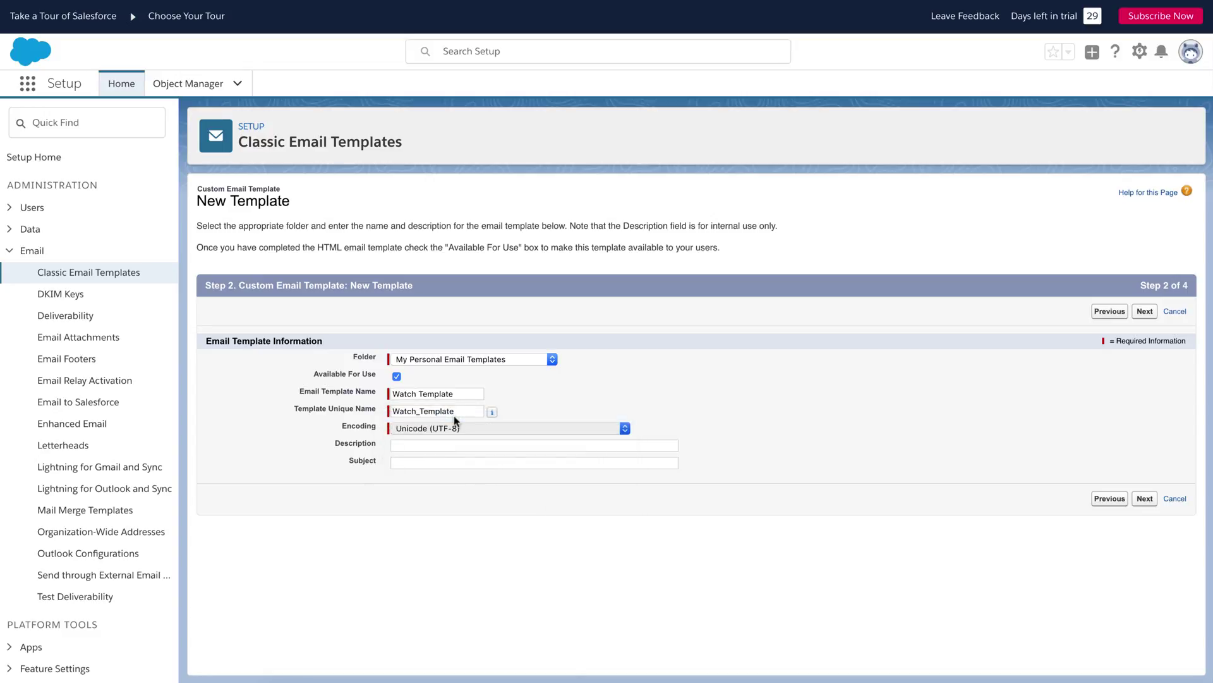
pyautogui.click(435, 447)
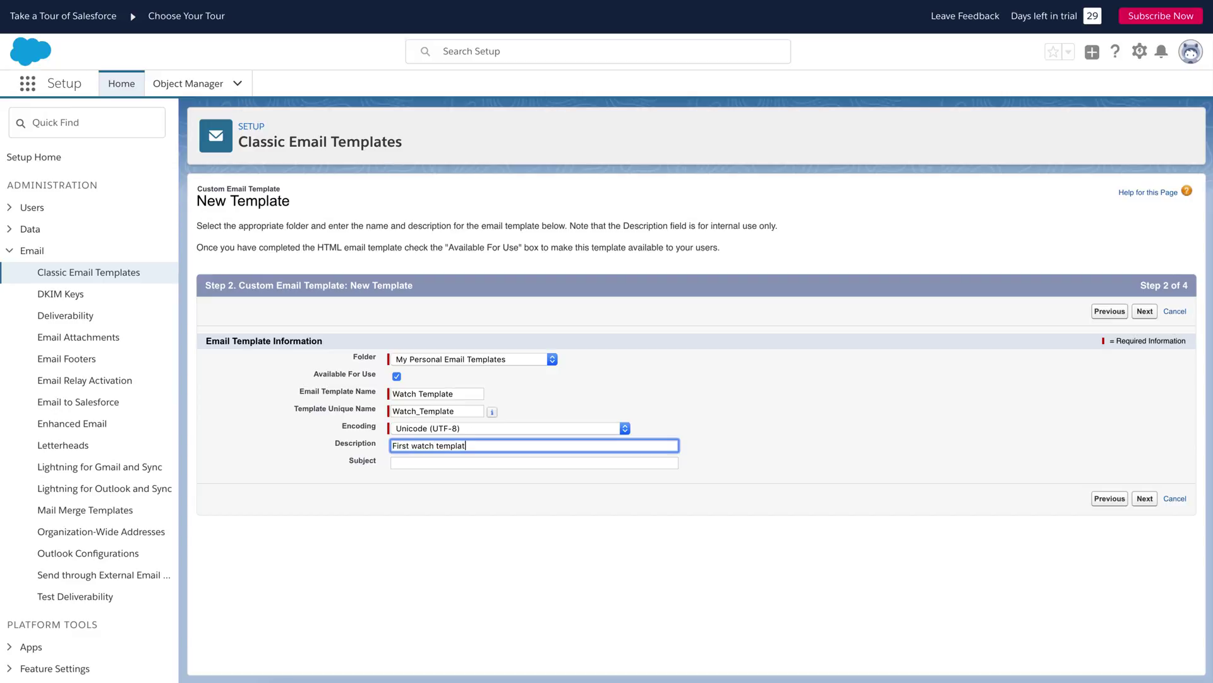
pyautogui.write('First watch template')
pyautogui.click(1145, 498)
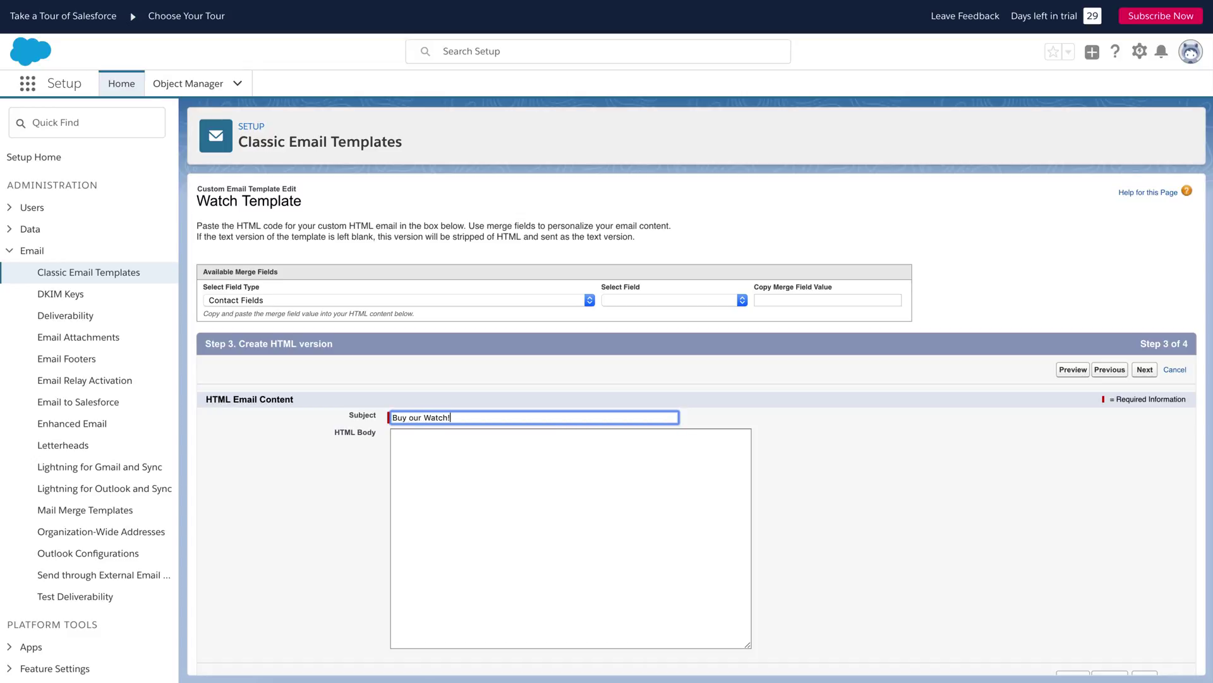
# - Put the cursor in the empty HTML Body and bring the exported folder up in Finder
pyautogui.click(670, 468)
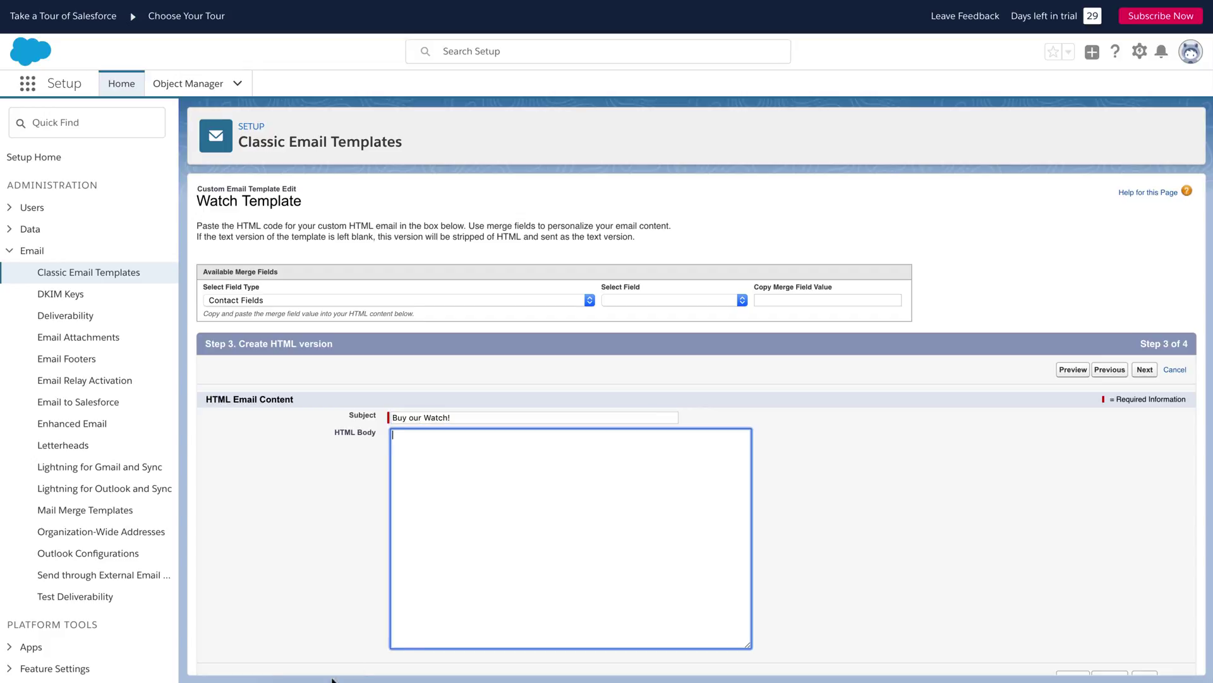
pyautogui.click(295, 677)
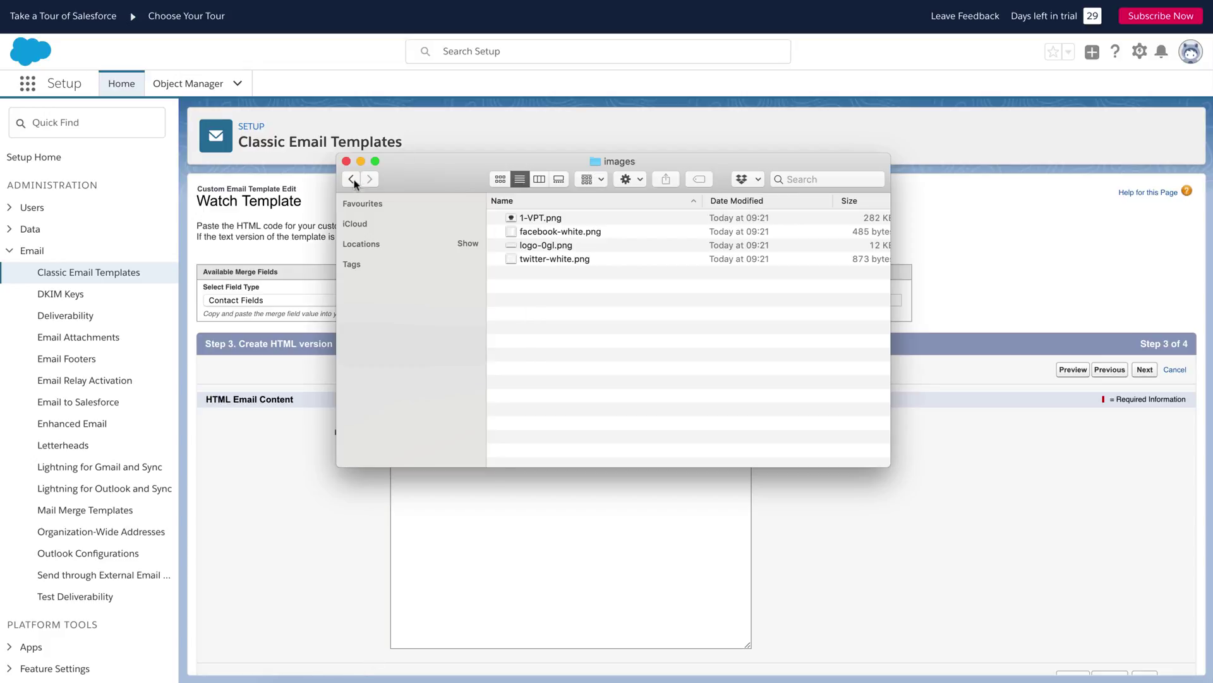
# - Open index.html in Sublime Text and select the logo path images/logo-0gl.png on line 199
pyautogui.click(351, 182)
pyautogui.click(531, 233)
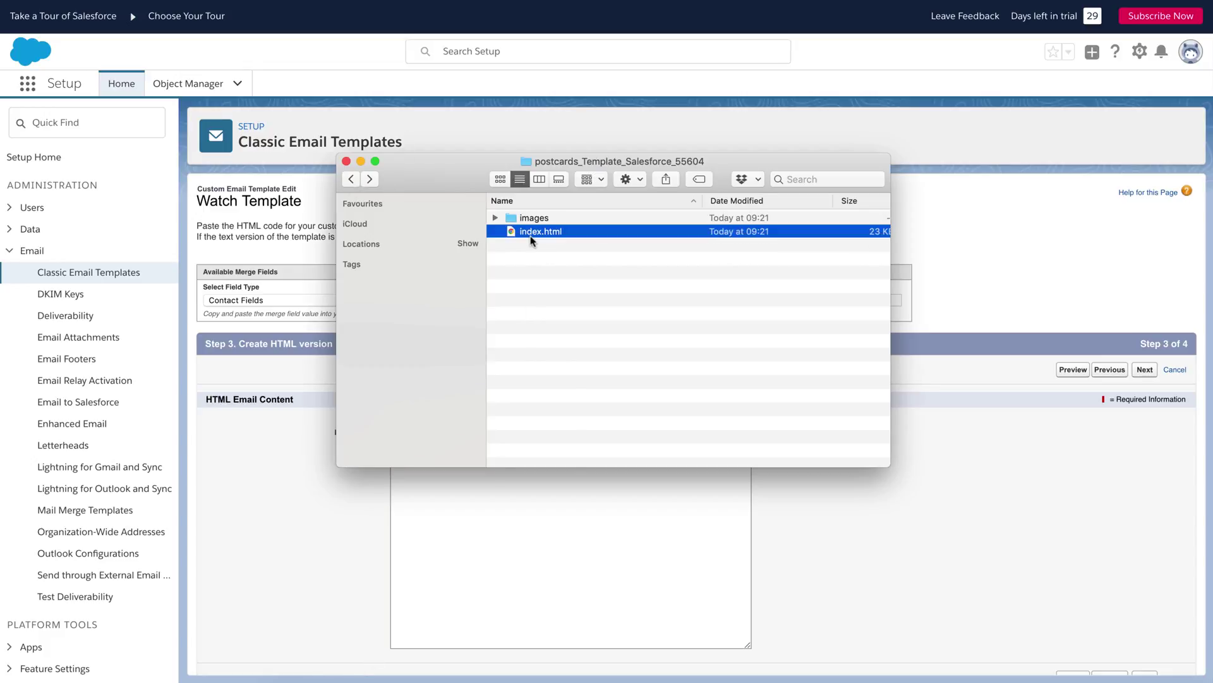
pyautogui.rightClick(531, 239)
pyautogui.moveTo(639, 255)
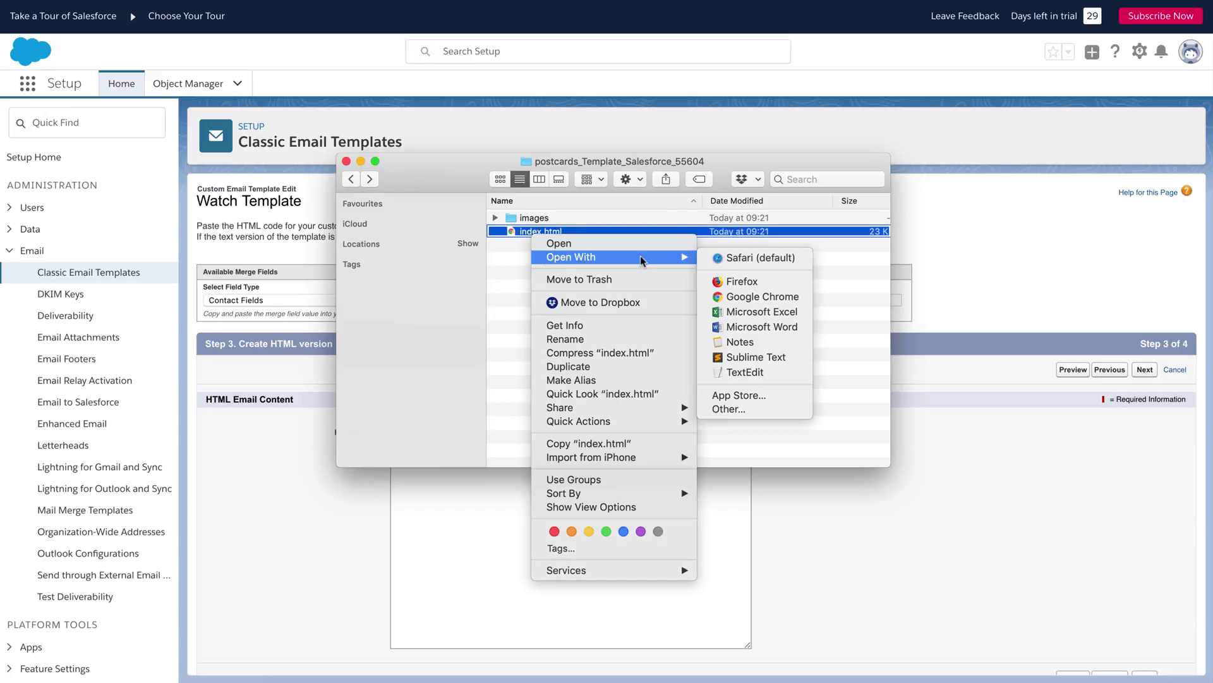
pyautogui.click(752, 357)
pyautogui.scroll(-3, 592, 212)
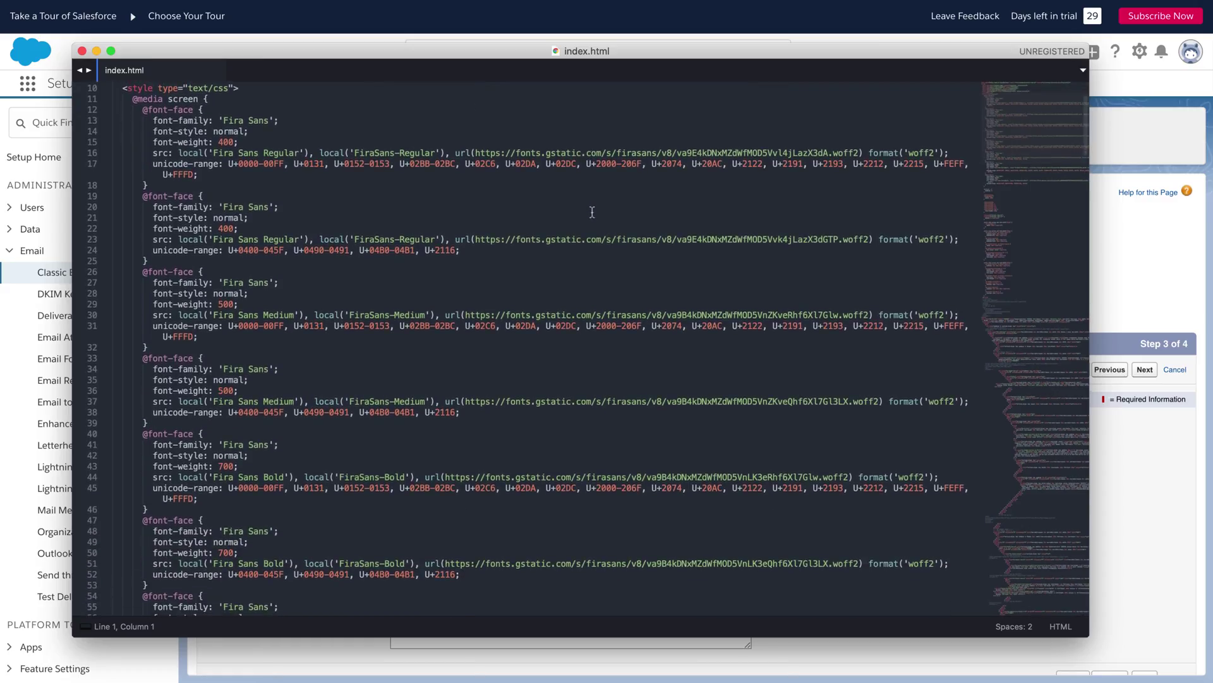
pyautogui.scroll(-15, 592, 212)
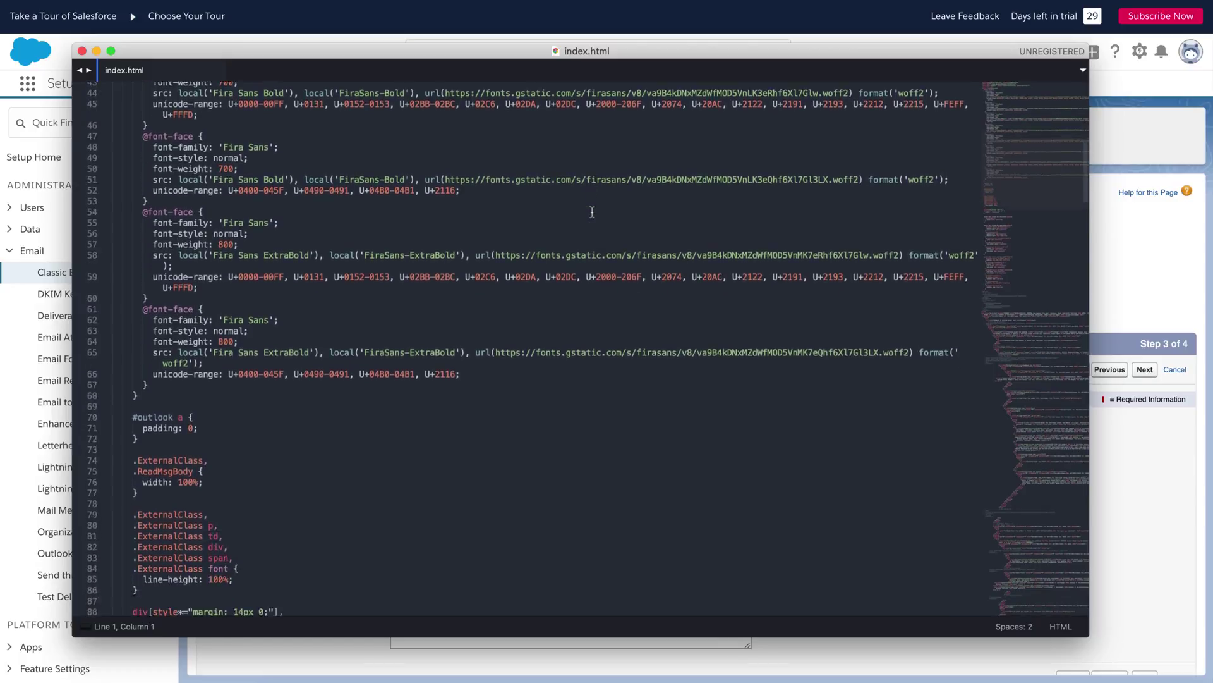
pyautogui.scroll(-20, 592, 211)
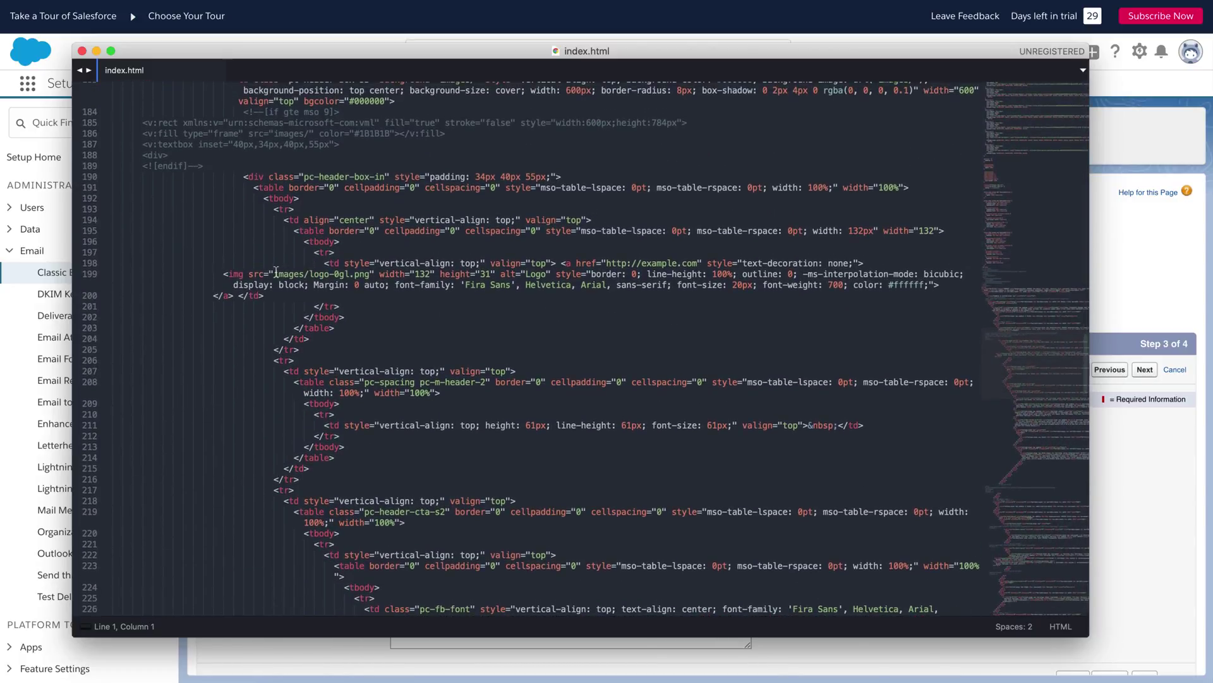
pyautogui.moveTo(275, 274); pyautogui.dragTo(370, 275)
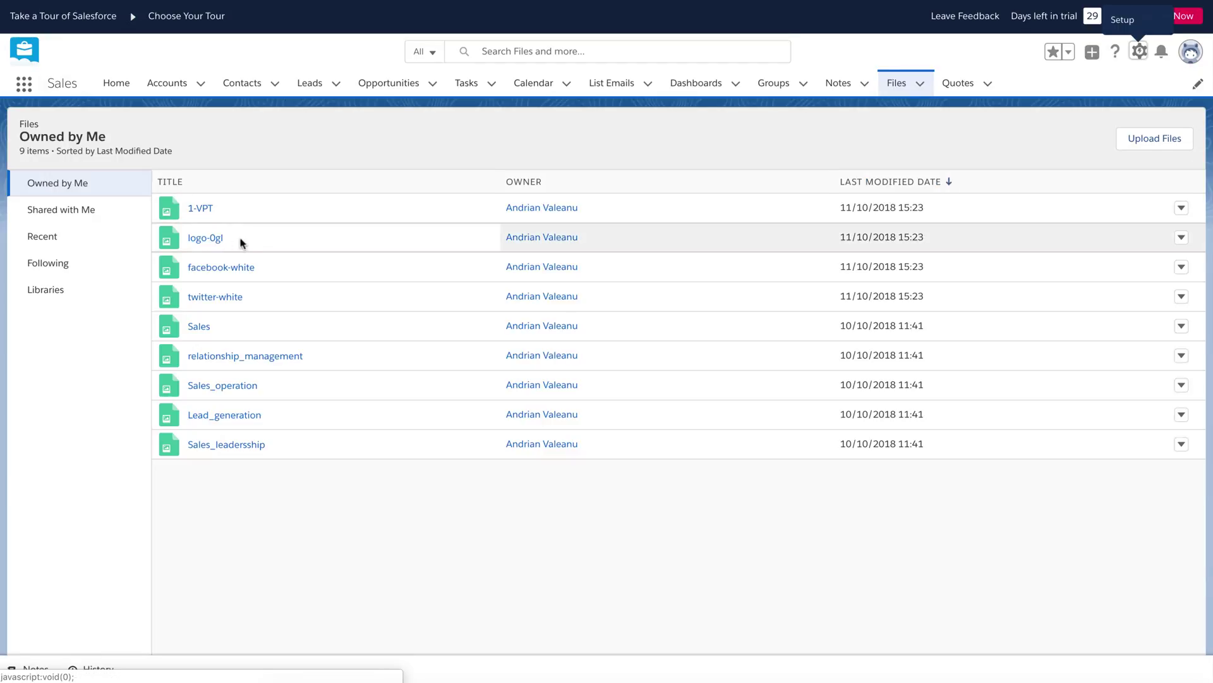
# - Create and copy a public link for logo-0gl, then copy its preview image address
pyautogui.click(1182, 239)
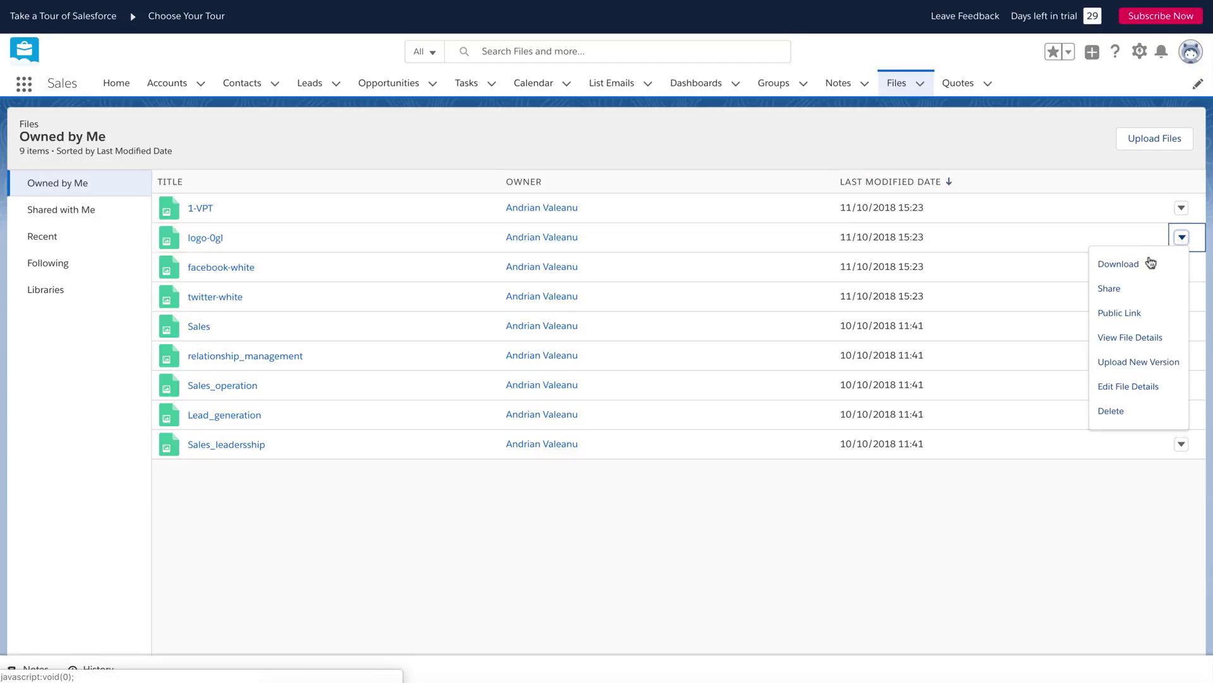
pyautogui.click(1127, 314)
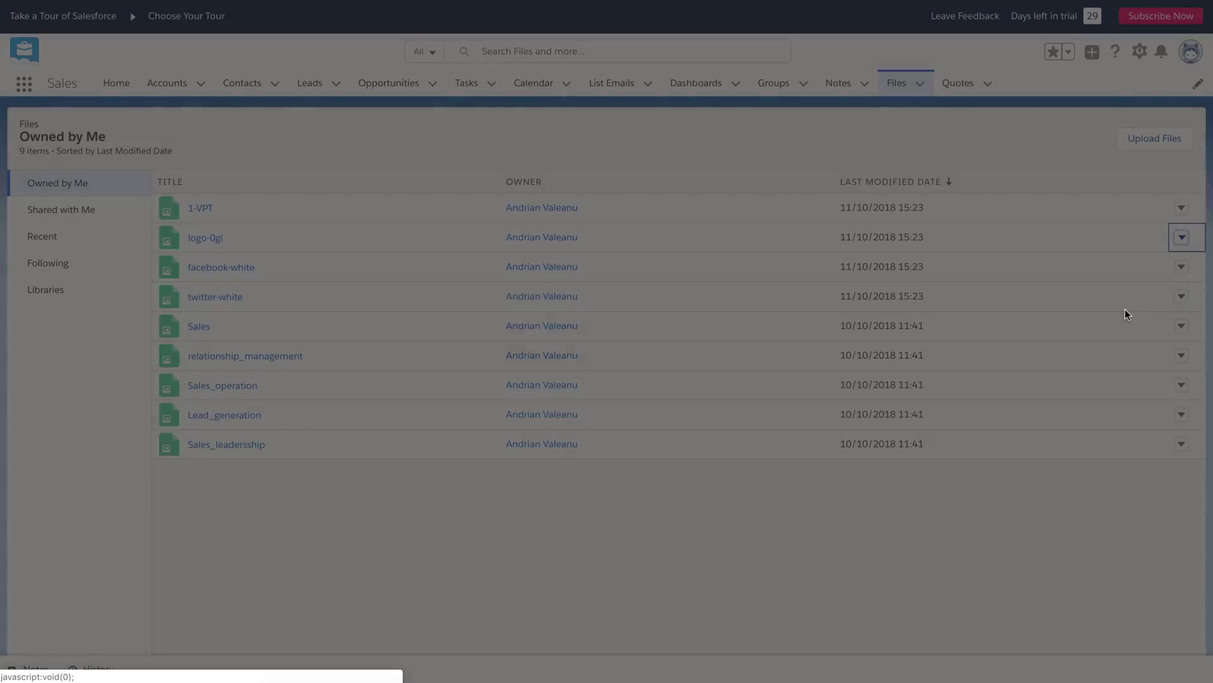
pyautogui.click(744, 363)
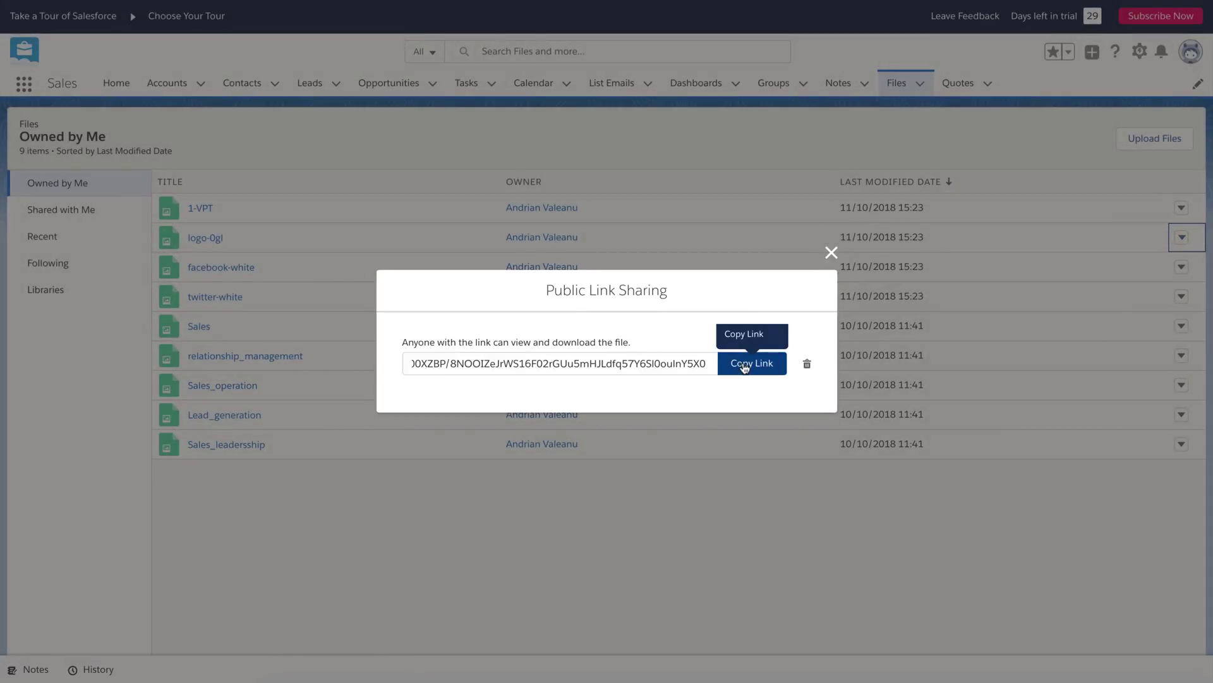
pyautogui.click(745, 368)
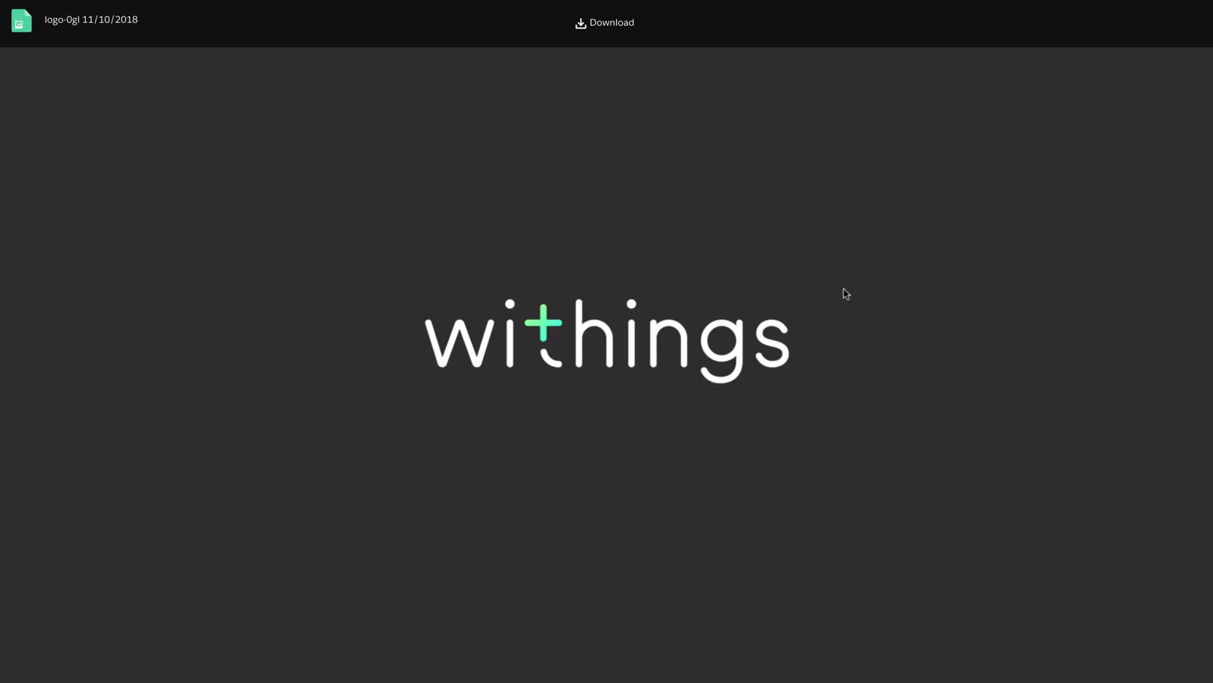
pyautogui.rightClick(598, 331)
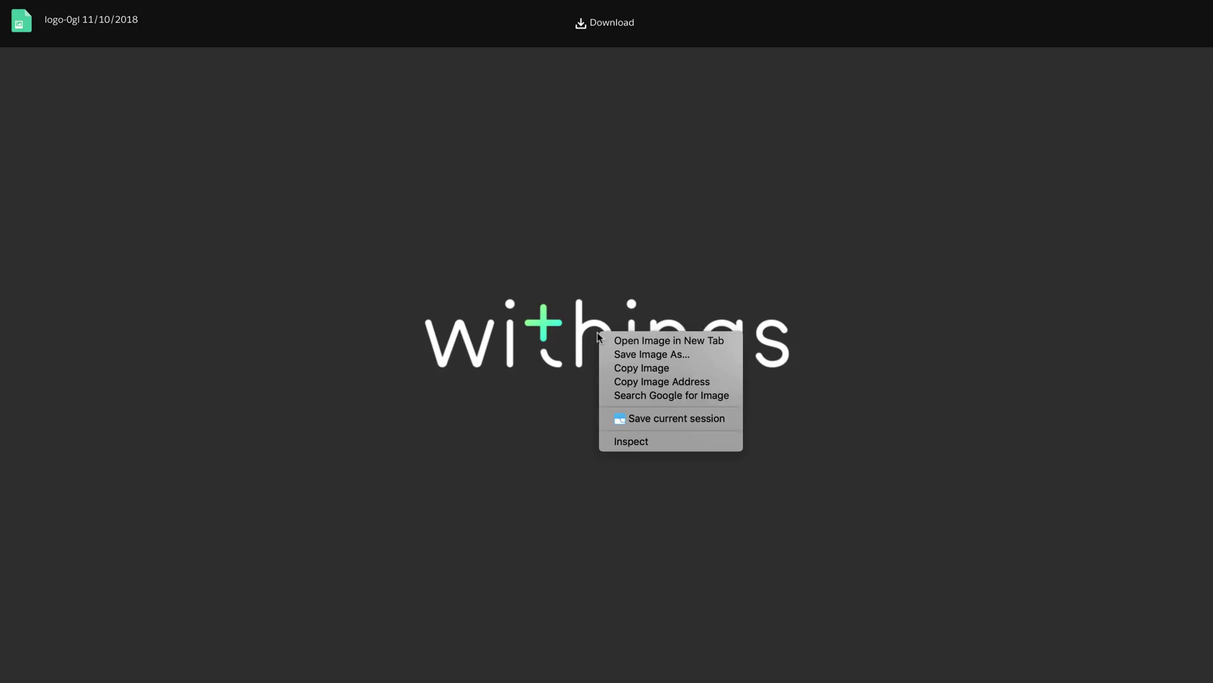
pyautogui.click(646, 382)
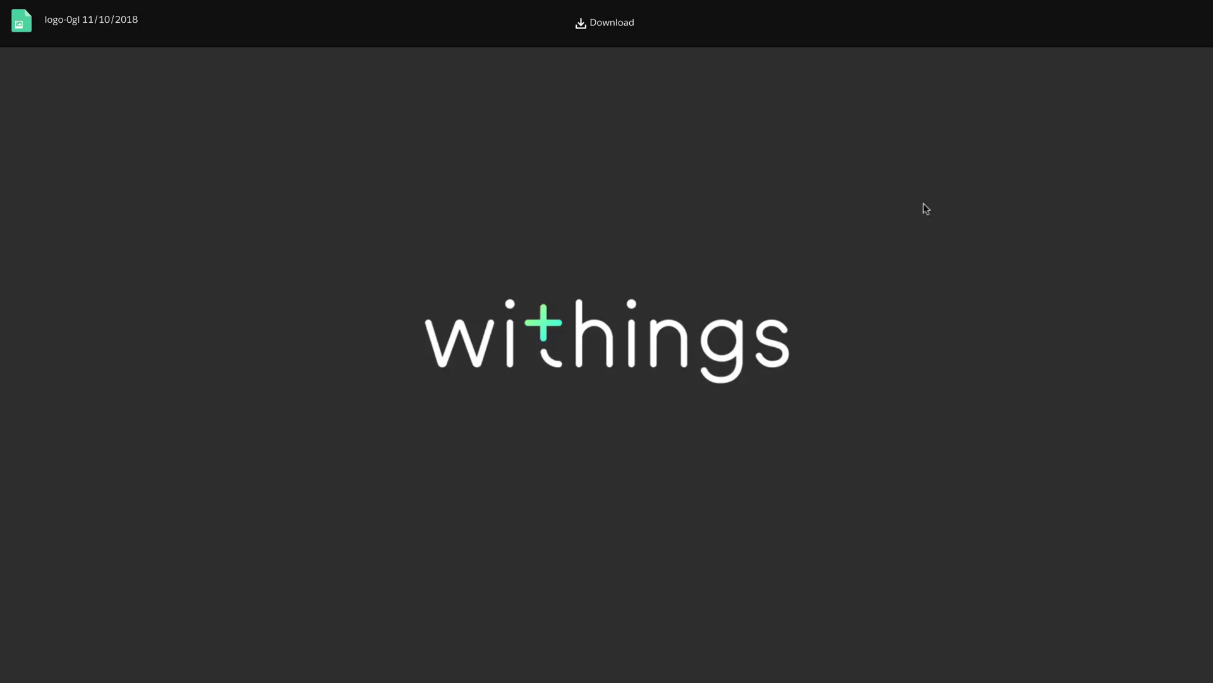
# - Replace images/logo-0gl.png with the hosted logo URL, save, and select images/1-VPT.png
pyautogui.click(704, 676)
pyautogui.click(373, 285)
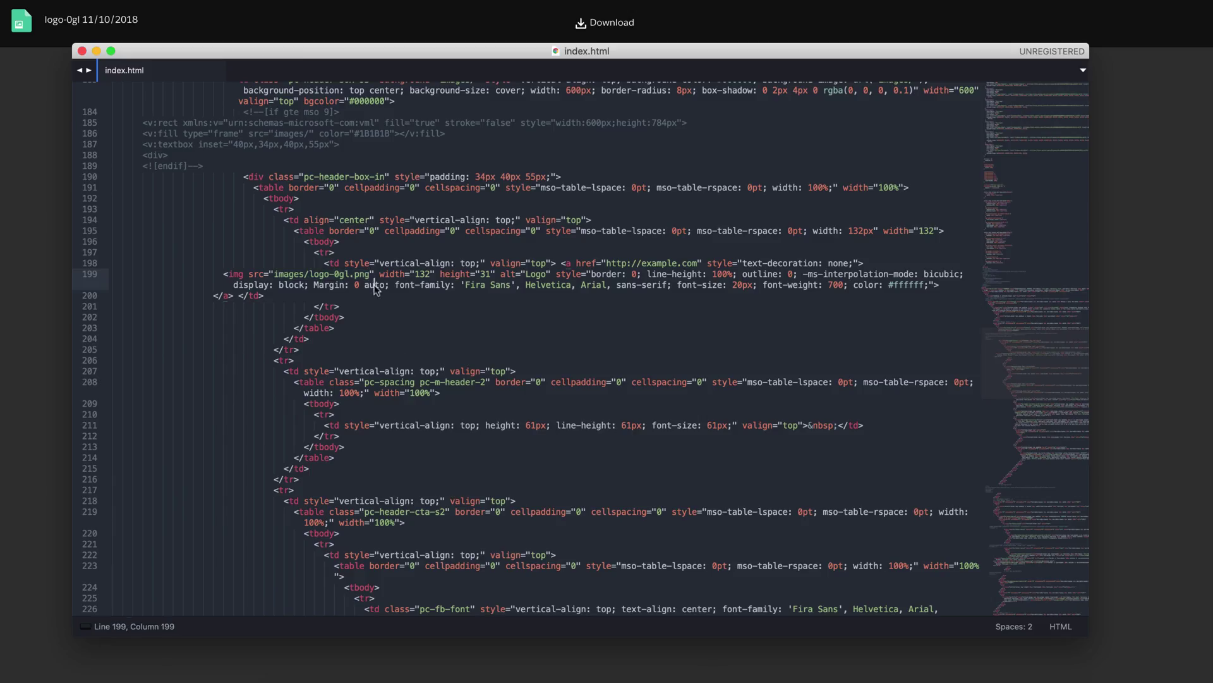
pyautogui.moveTo(370, 273); pyautogui.dragTo(273, 274)
pyautogui.press('super+v')
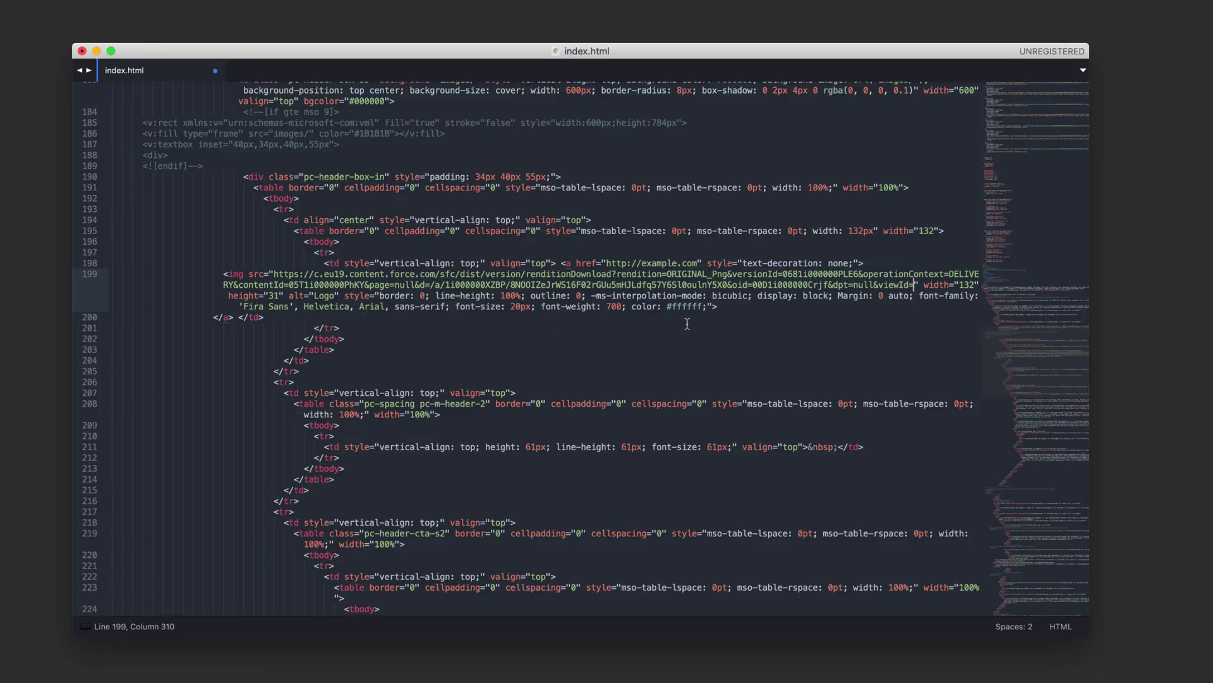
pyautogui.press('super+s')
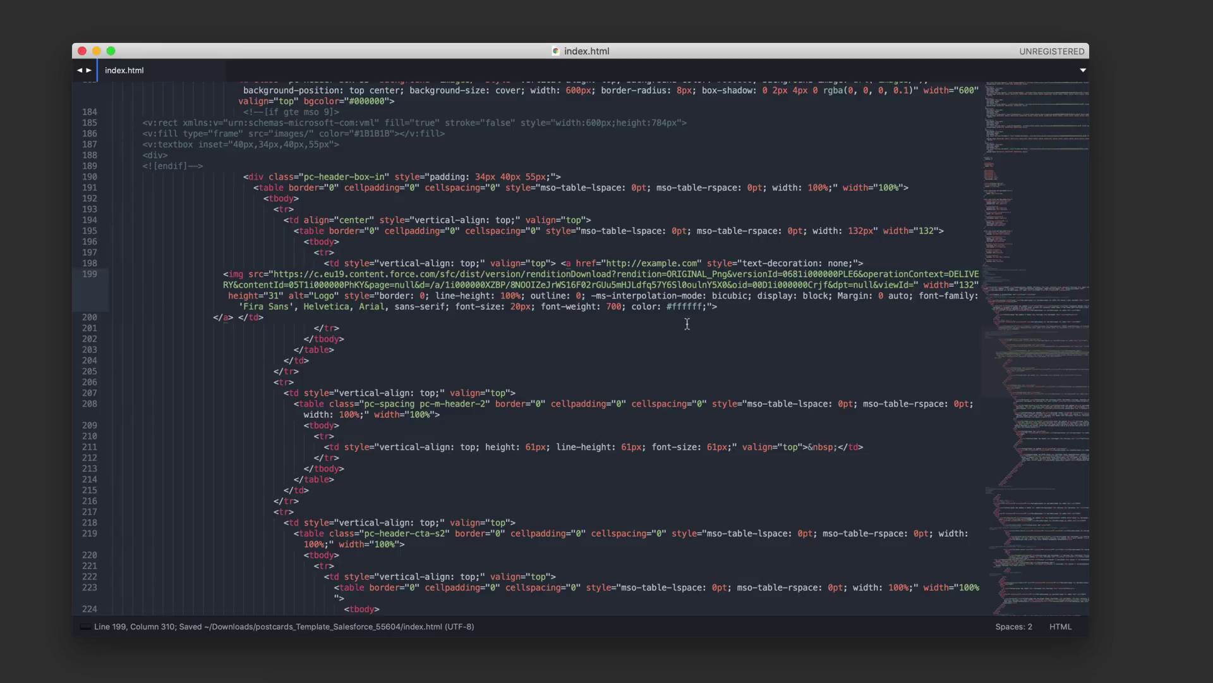
pyautogui.scroll(-10, 676, 332)
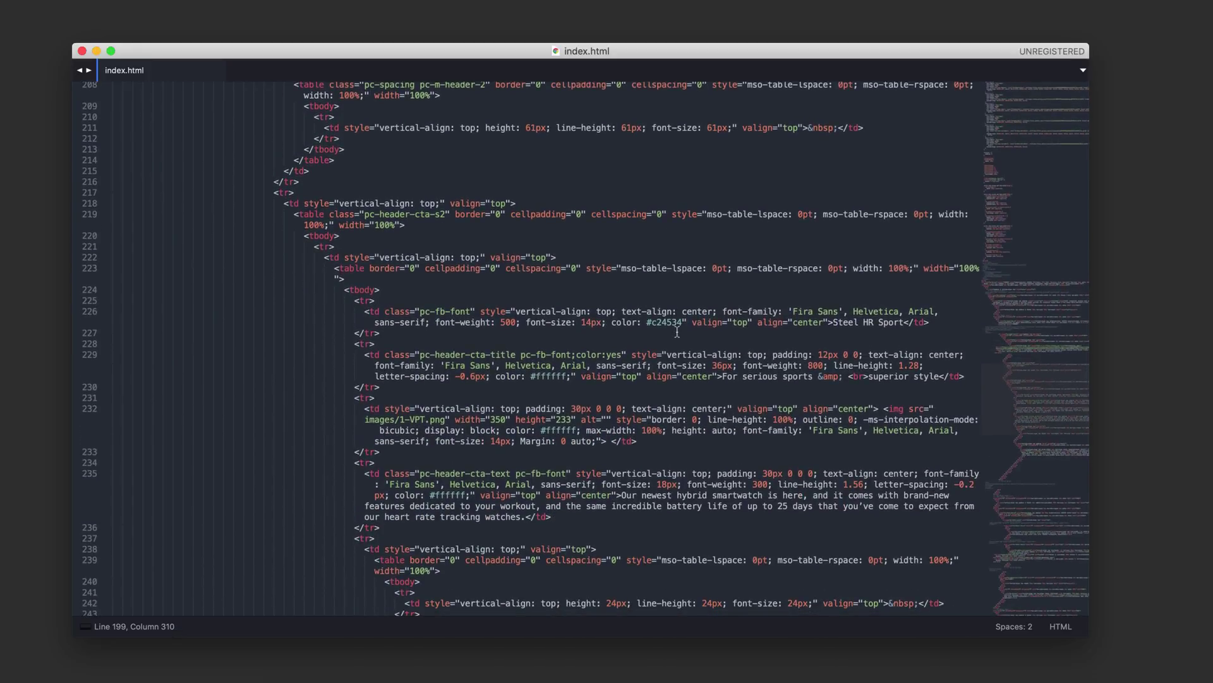
pyautogui.moveTo(444, 419); pyautogui.dragTo(934, 409)
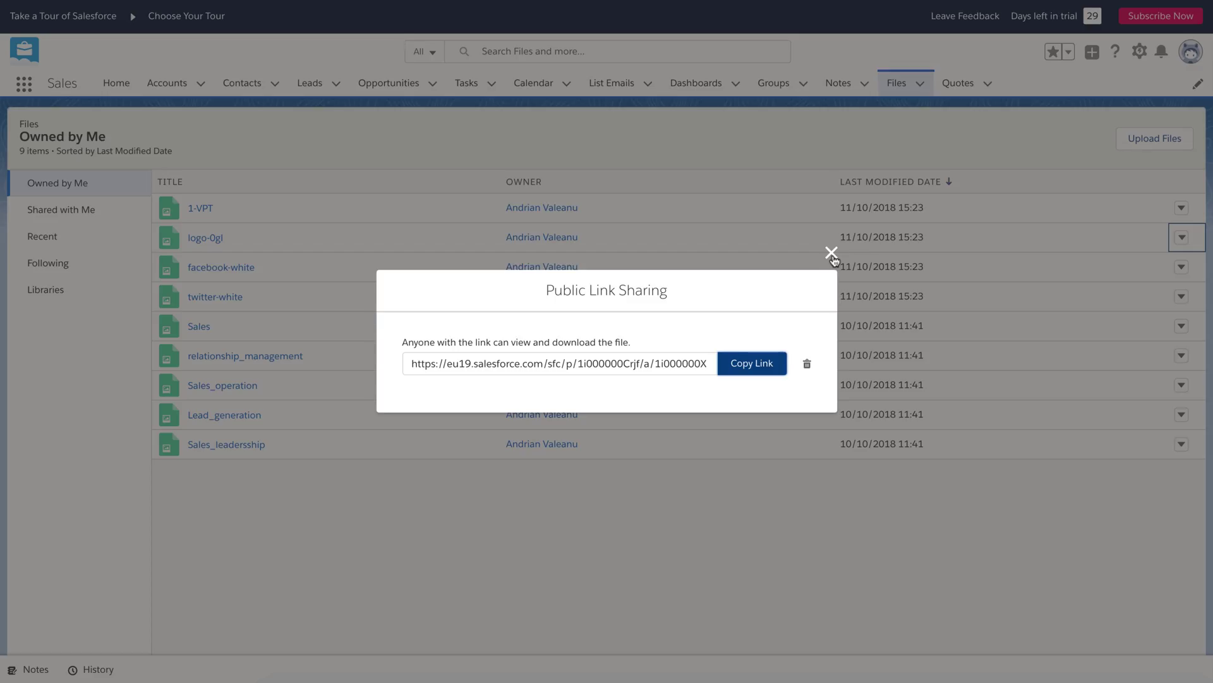
# - Create and copy a public link for 1-VPT and copy its watch image address
pyautogui.click(832, 250)
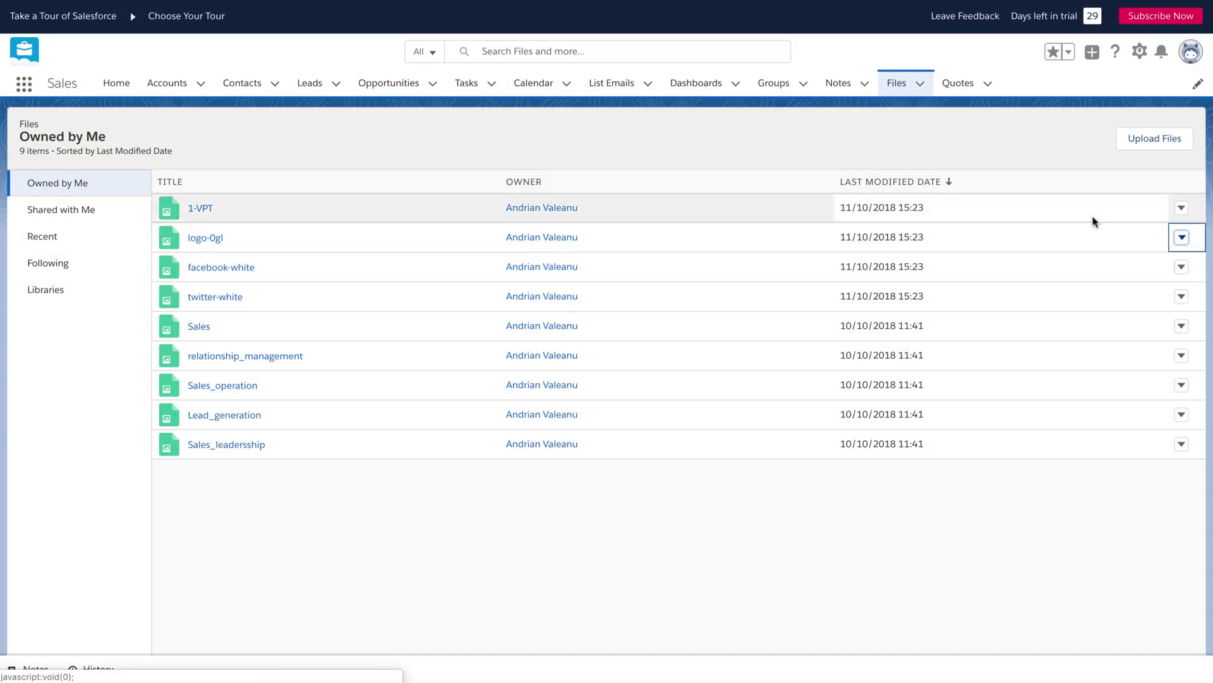
pyautogui.click(1181, 208)
pyautogui.click(1156, 280)
pyautogui.click(755, 355)
pyautogui.click(759, 363)
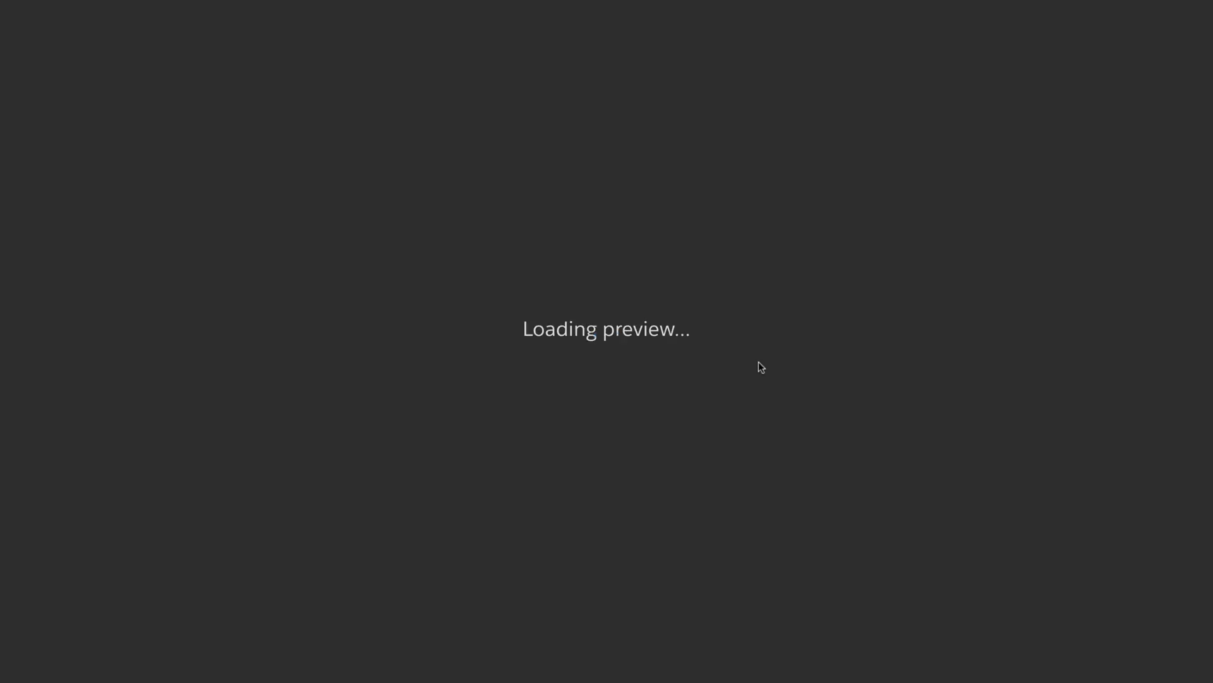
pyautogui.rightClick(633, 268)
pyautogui.click(661, 317)
# - Paste the 1-VPT URL over line 232's path and select the facebook-white path on line 314
pyautogui.press('super+Tab')
pyautogui.press('super+v')
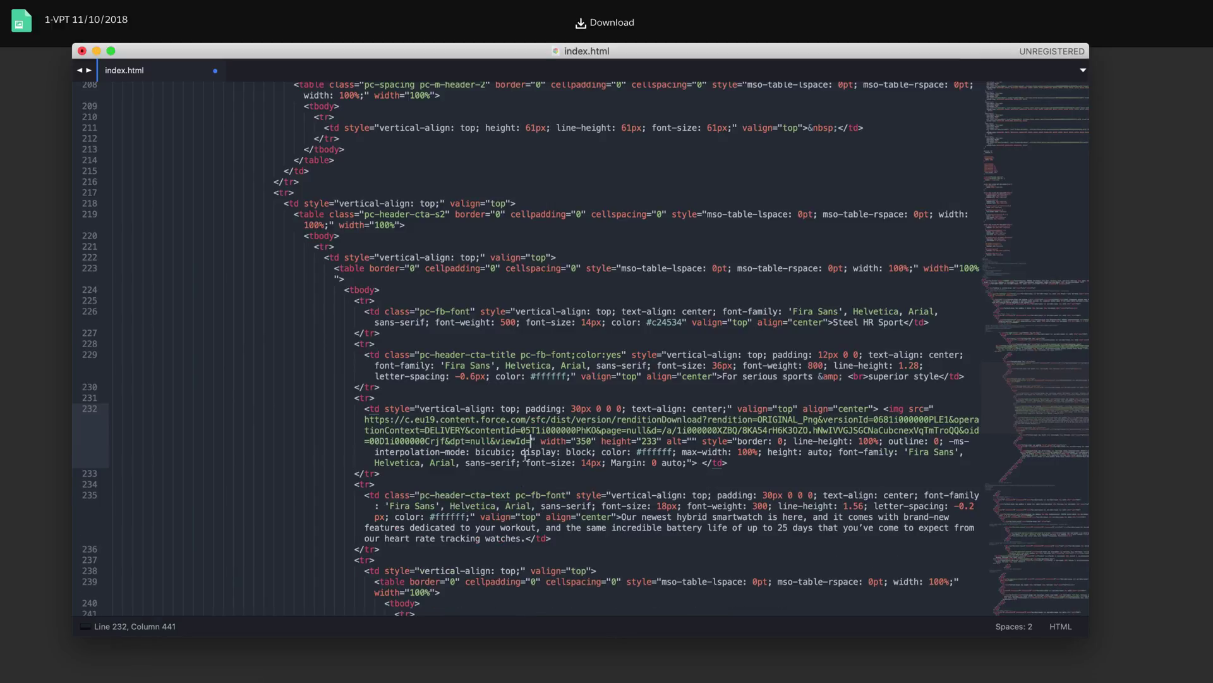
pyautogui.scroll(-20, 525, 453)
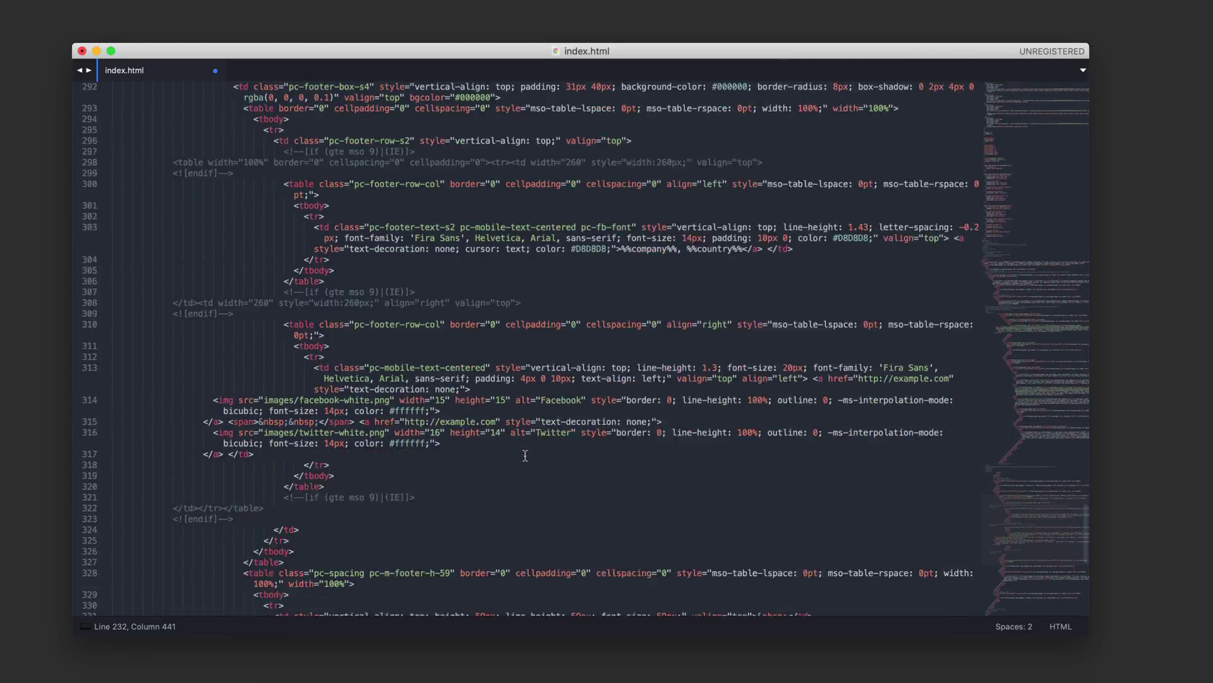
pyautogui.moveTo(304, 255); pyautogui.dragTo(264, 256)
pyautogui.click(1118, 162)
pyautogui.hotkey('ctrl', 'w')
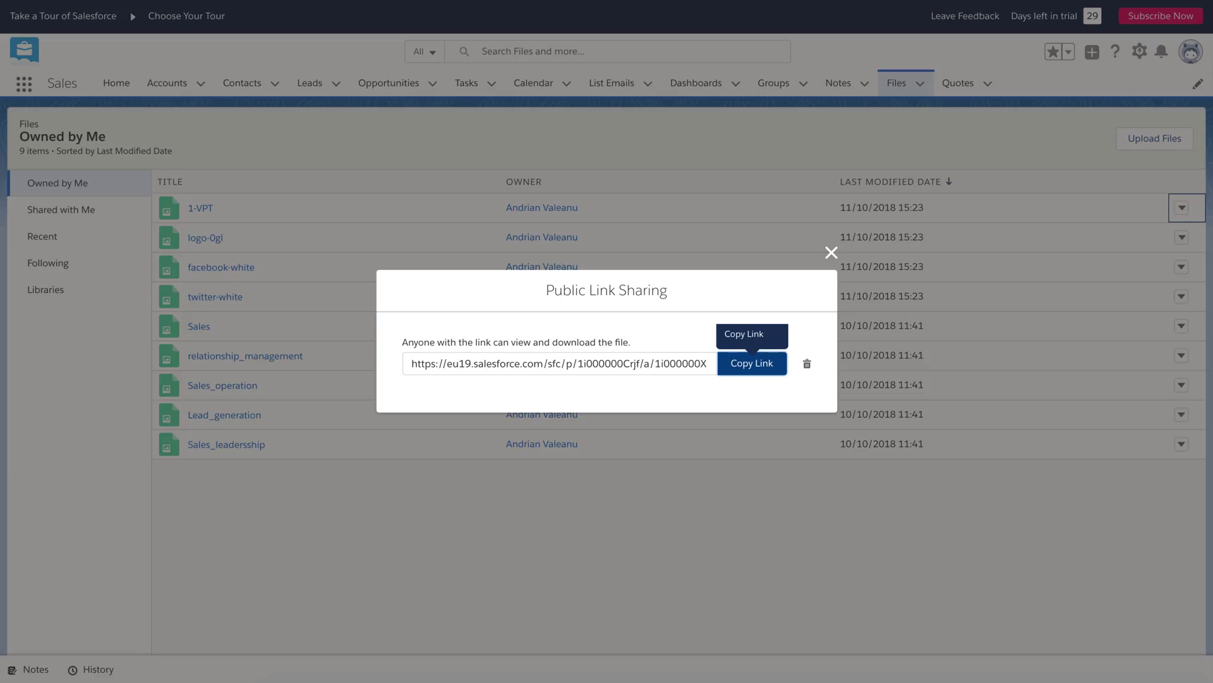
# - Create a public link for facebook-white and paste its image address over line 314's path
pyautogui.click(832, 251)
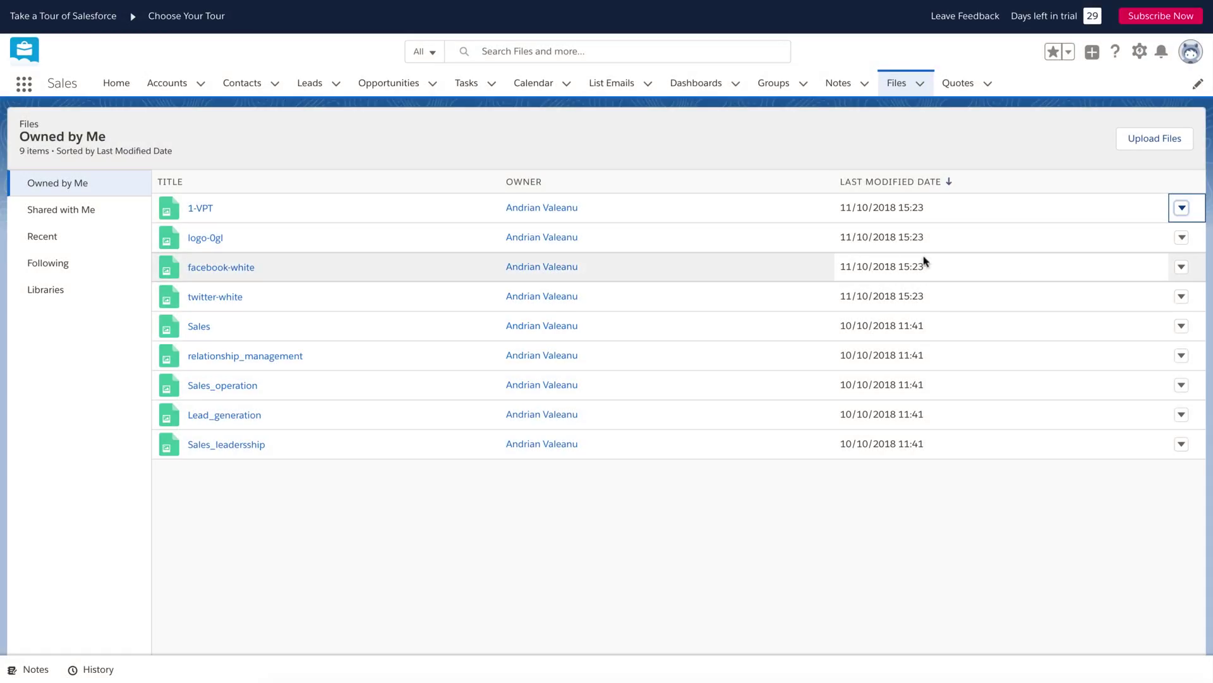
pyautogui.click(1182, 266)
pyautogui.click(1131, 348)
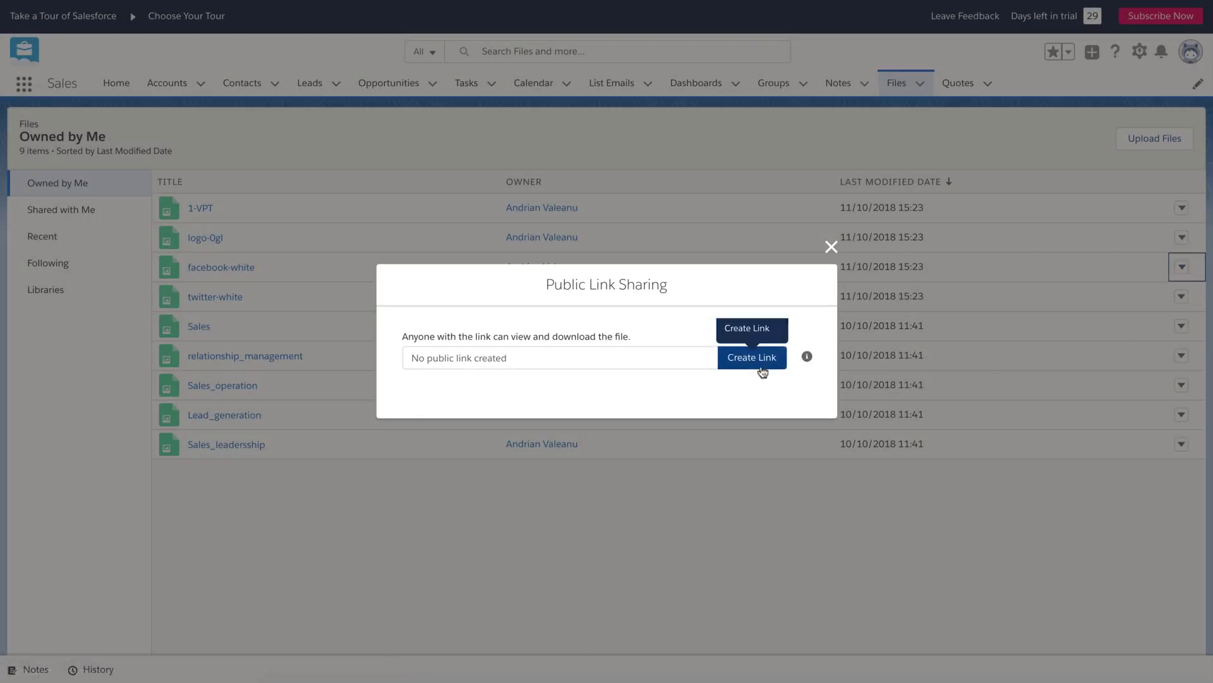
pyautogui.click(751, 358)
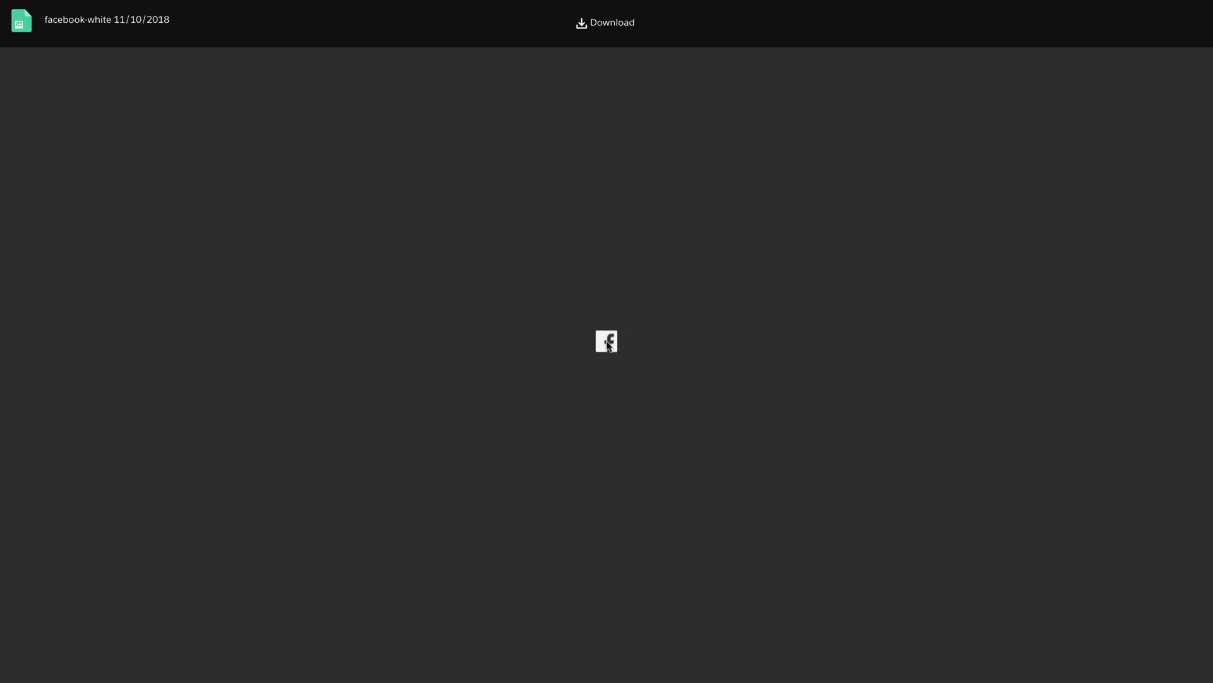
pyautogui.rightClick(608, 345)
pyautogui.click(638, 386)
pyautogui.press('super+Tab')
pyautogui.press('super+v')
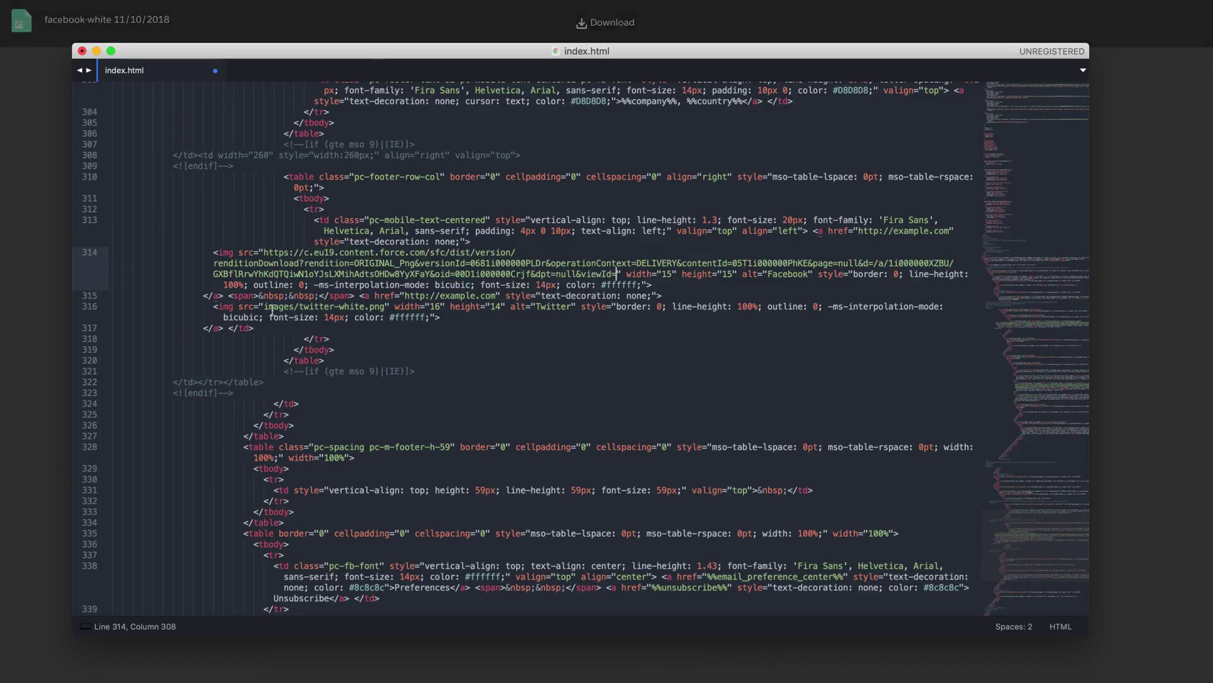
pyautogui.moveTo(264, 306); pyautogui.dragTo(385, 307)
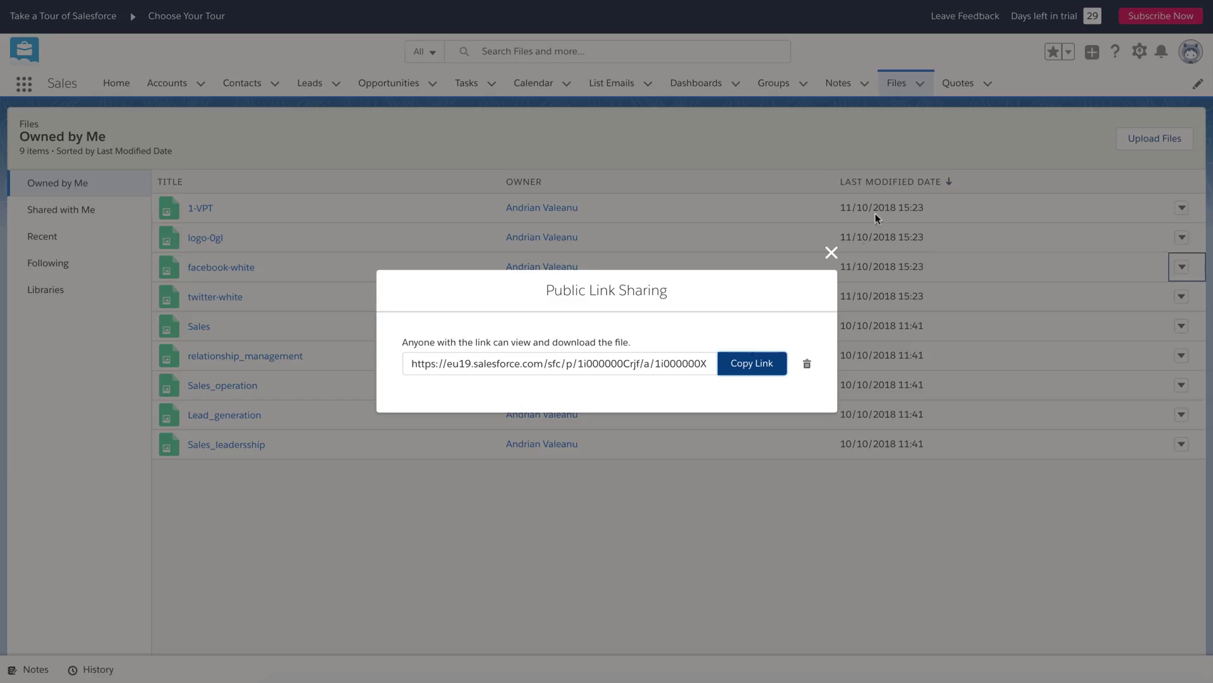
# - Create a public link for twitter-white and paste its image address over line 316's source
pyautogui.click(837, 257)
pyautogui.click(1182, 295)
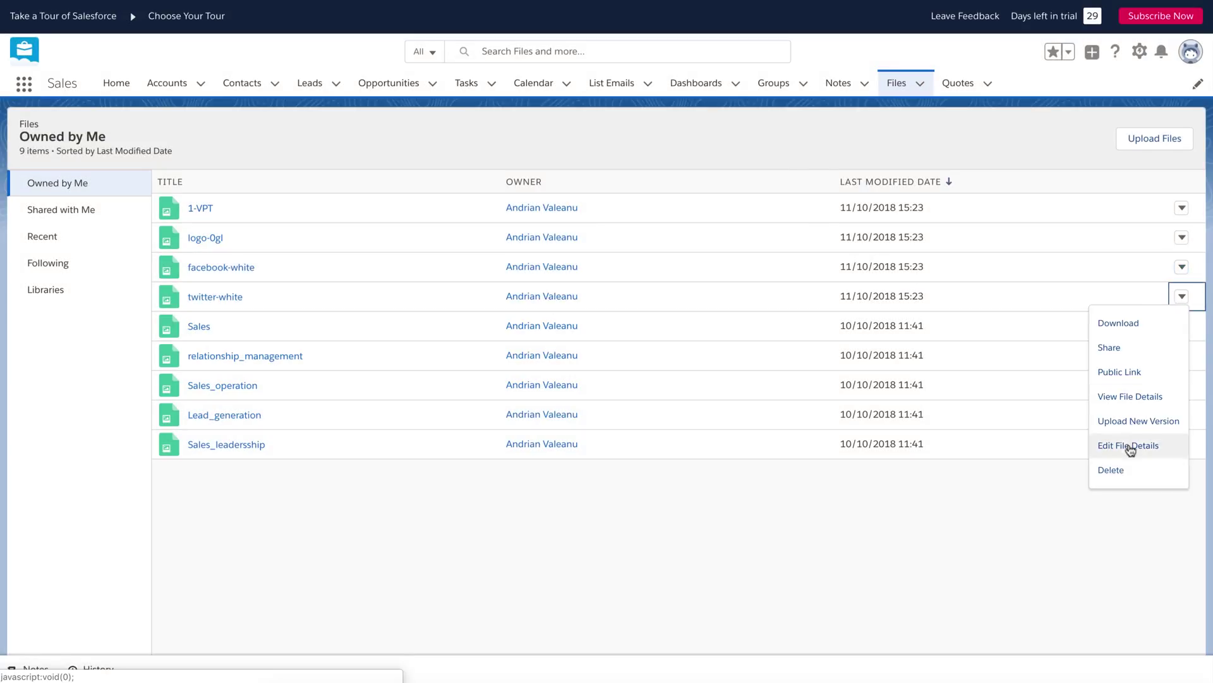
pyautogui.click(1128, 372)
pyautogui.click(751, 364)
pyautogui.click(749, 364)
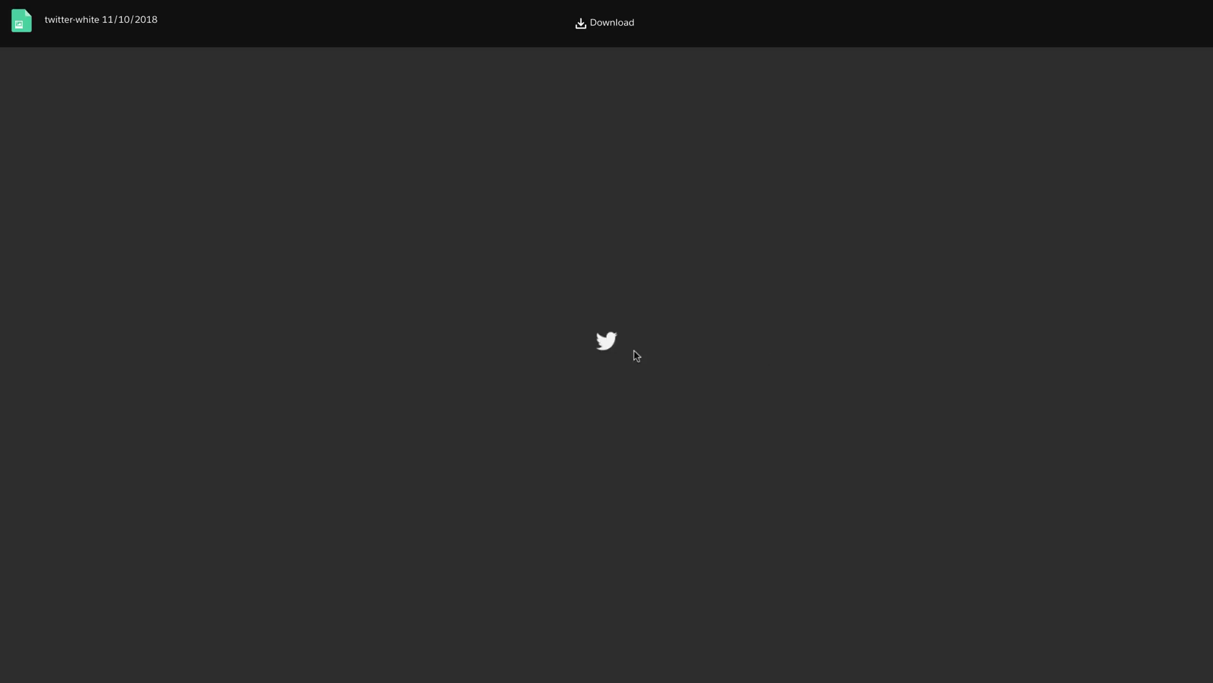
pyautogui.rightClick(601, 339)
pyautogui.click(637, 385)
pyautogui.press('super+Tab')
pyautogui.press('super+v')
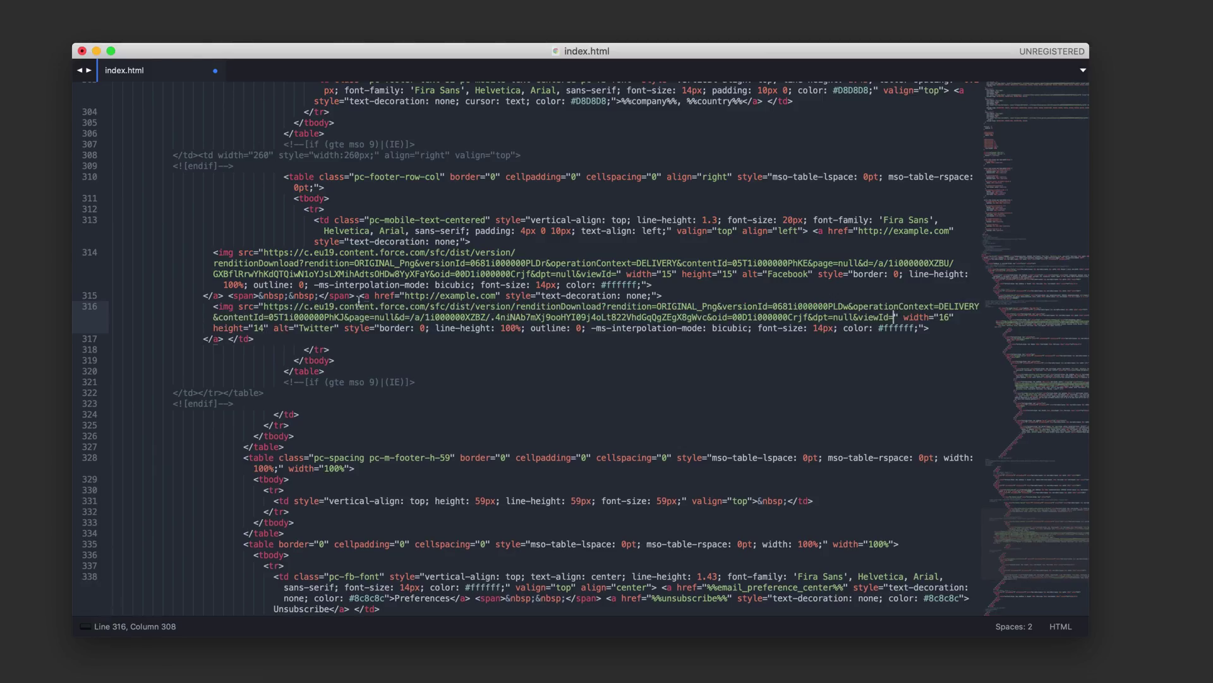
# - Save index.html and copy its entire HTML code
pyautogui.press('super+s')
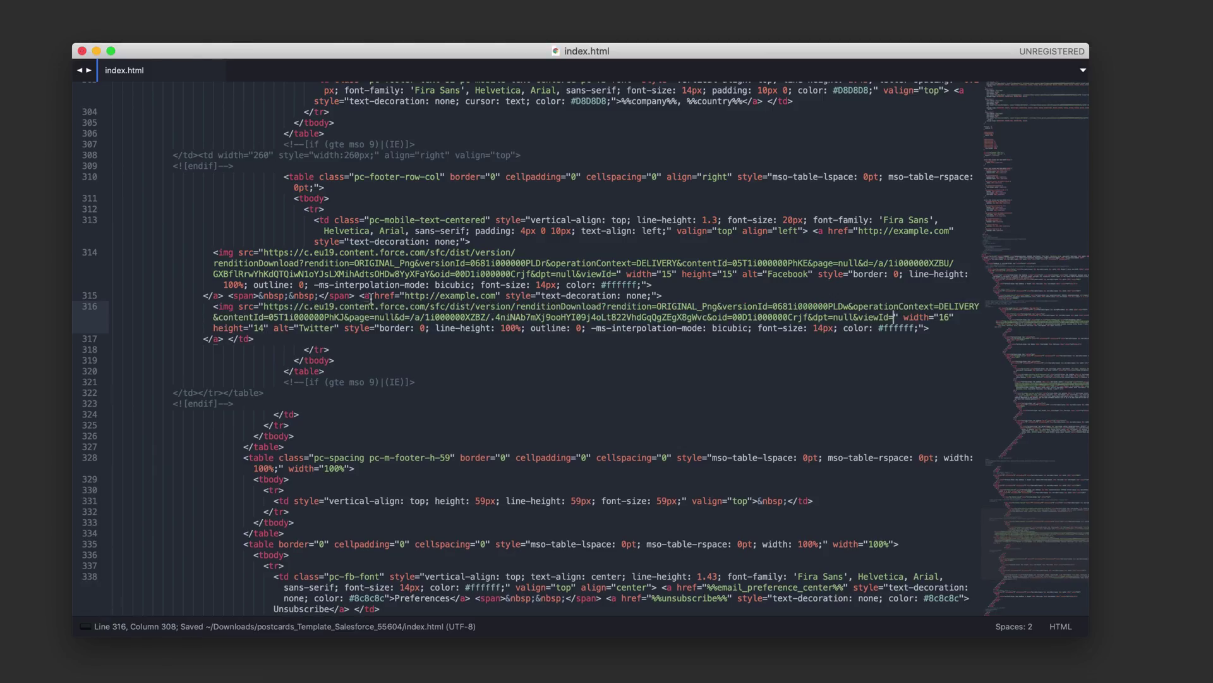
pyautogui.press('super+a')
pyautogui.press('super+c')
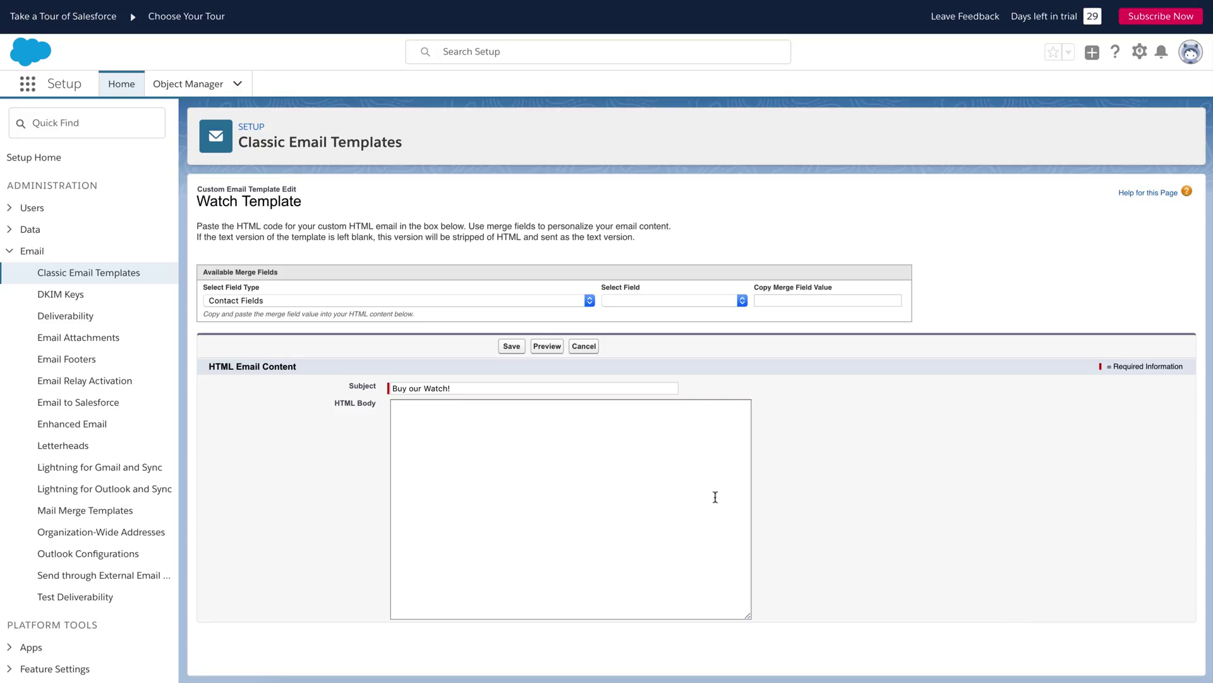
# - Paste the full updated index.html code into the Watch Template's HTML Body
pyautogui.click(578, 466)
pyautogui.press('super+v')
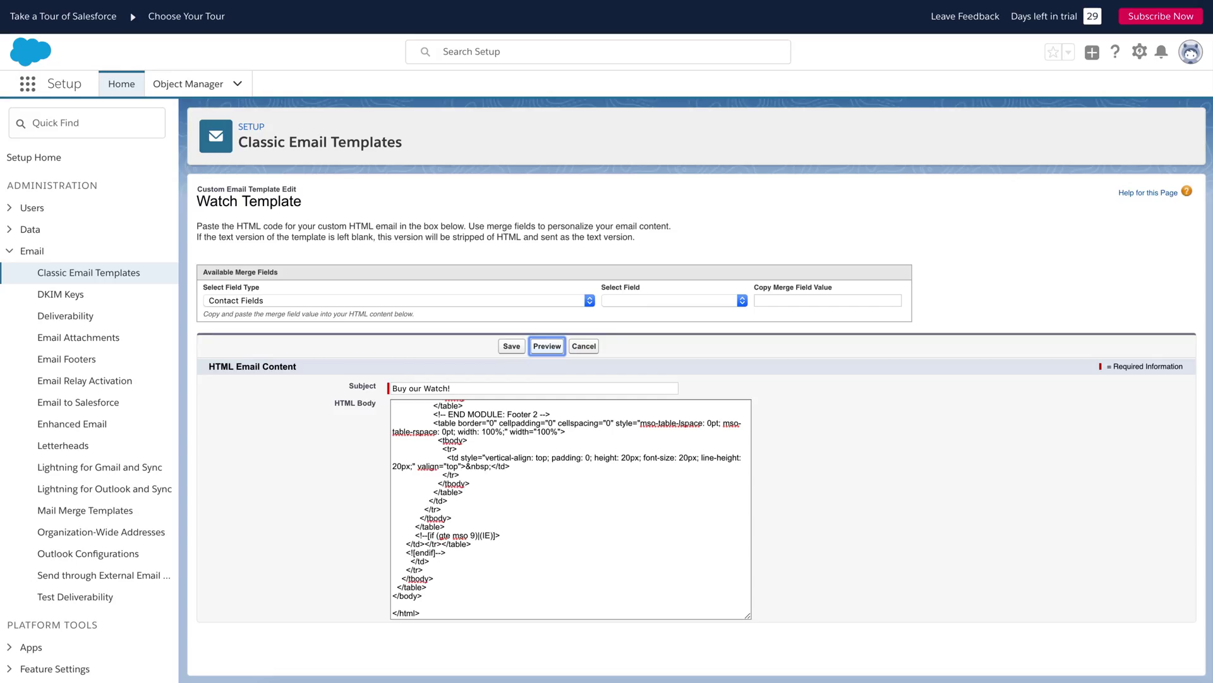
# - Save the Watch Template and email yourself a test preview via Send Test and Verify Merge Fields
pyautogui.click(506, 347)
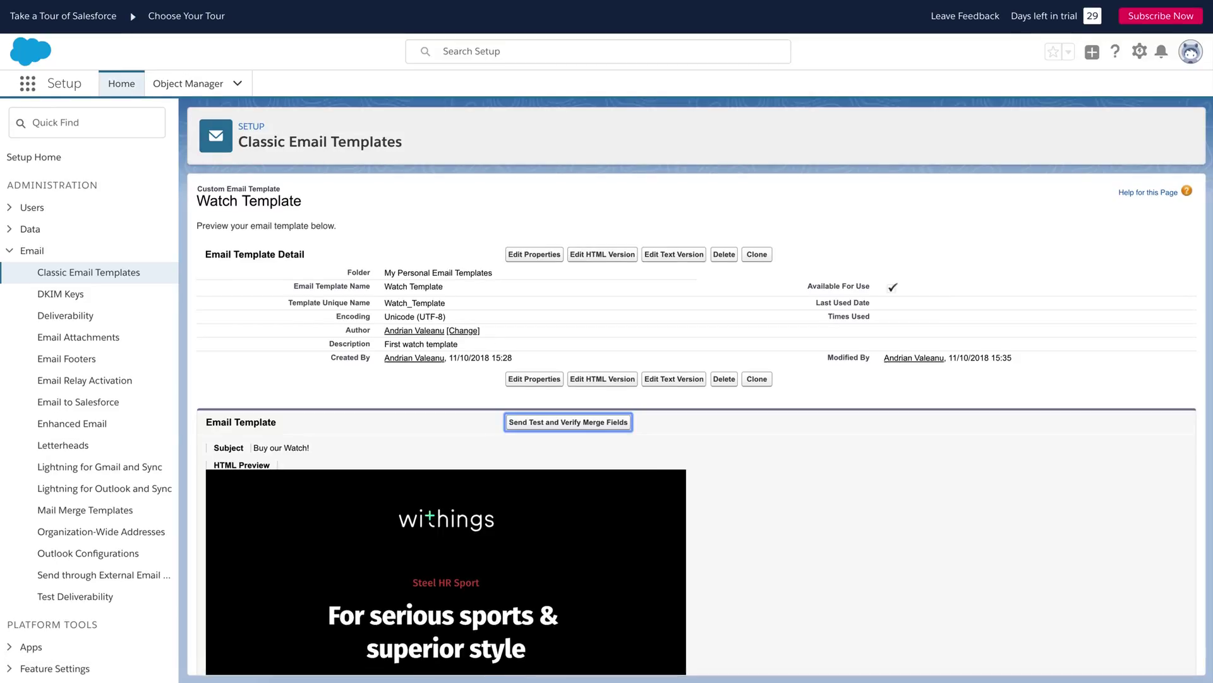
pyautogui.click(548, 422)
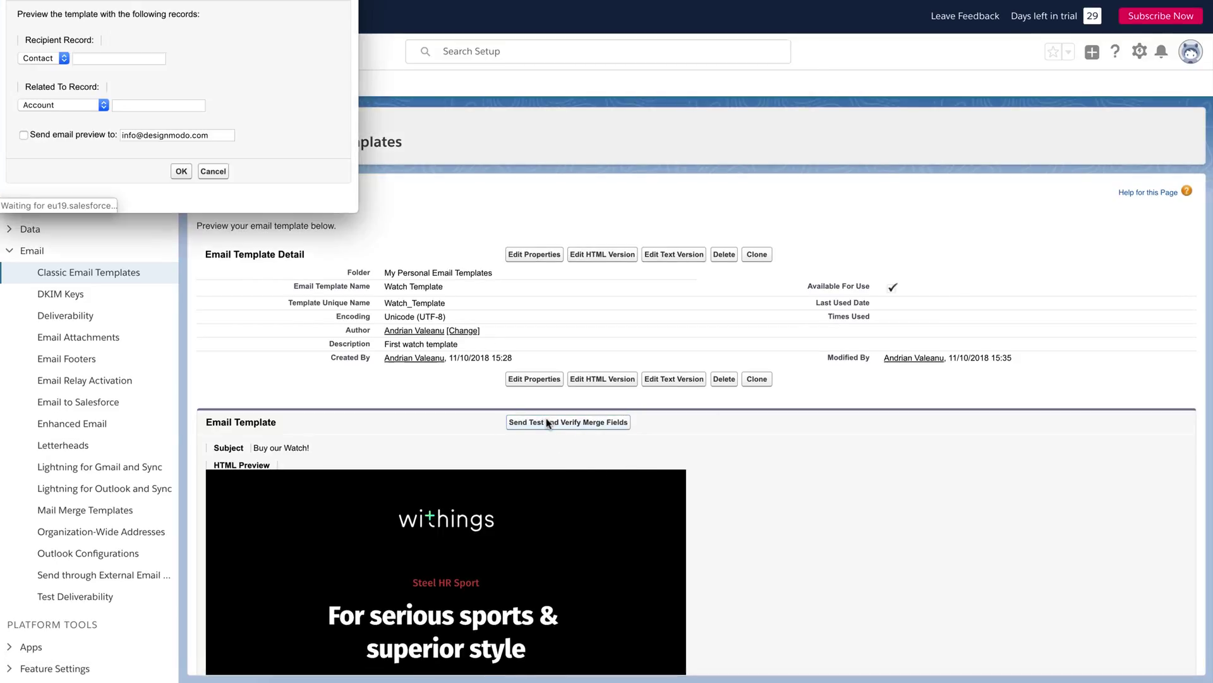
pyautogui.click(87, 137)
pyautogui.click(180, 173)
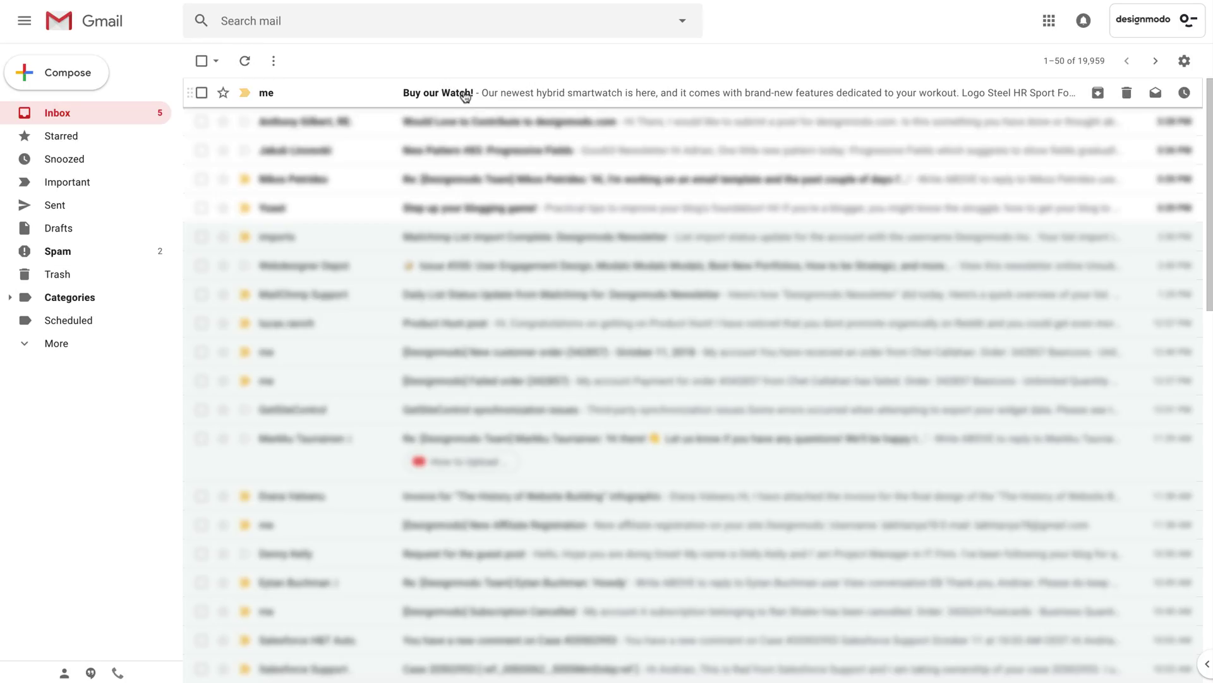
# - Open the 'Buy our Watch!' test email in Gmail and check the logo, watch photo, button and footer icons
pyautogui.click(490, 89)
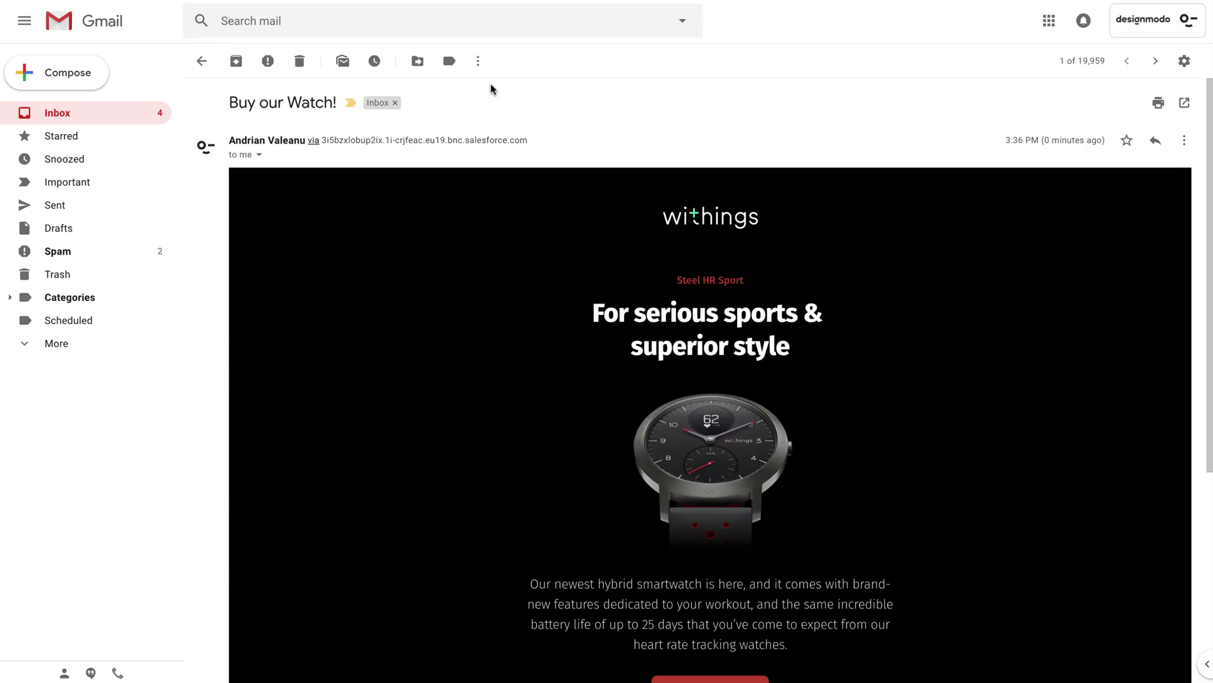
pyautogui.scroll(-5, 492, 89)
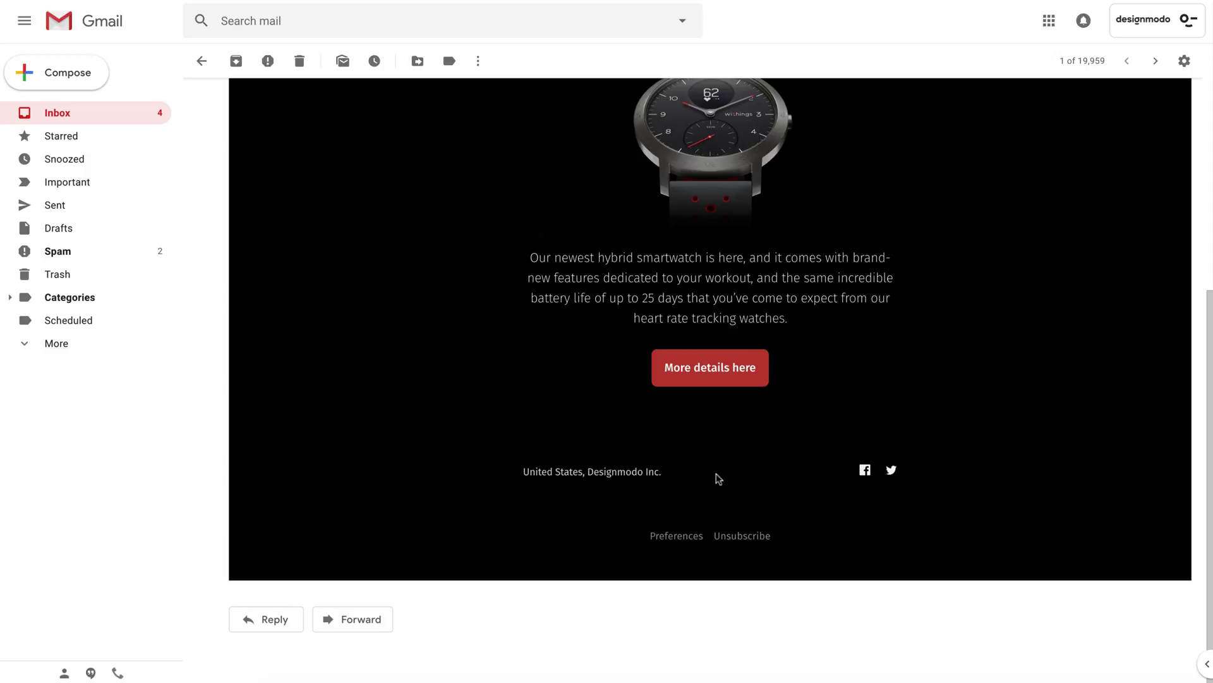
pyautogui.scroll(4, 718, 477)
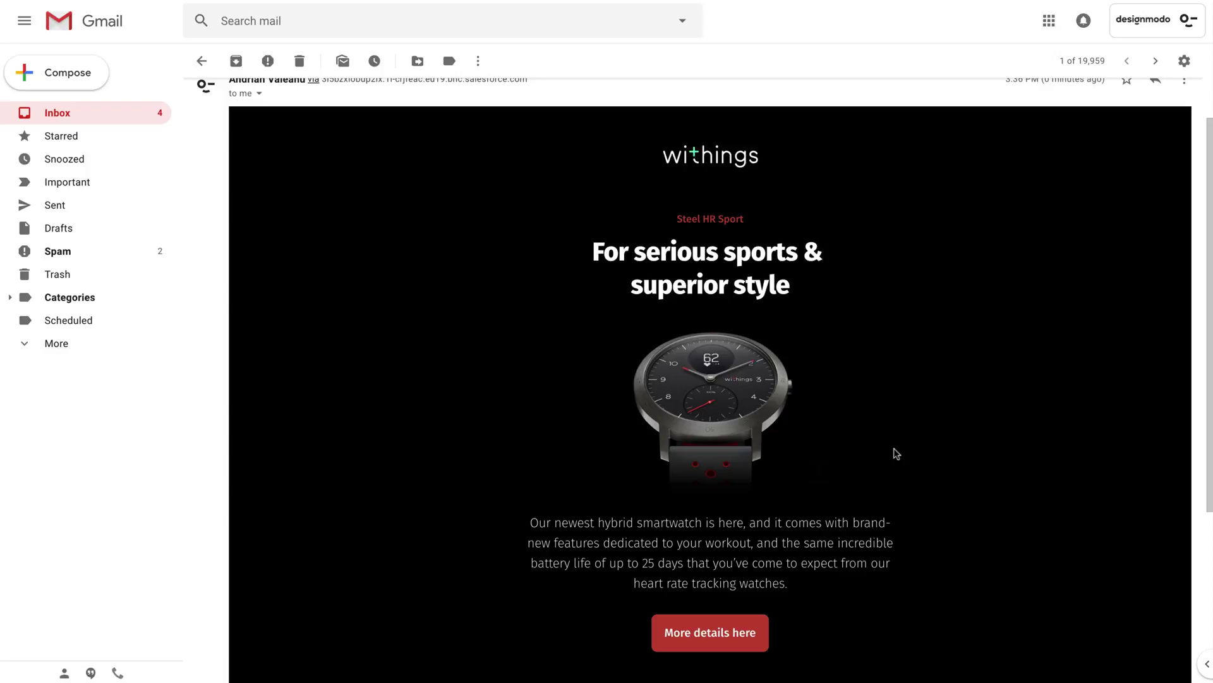
pyautogui.scroll(-4, 897, 453)
pyautogui.scroll(5, 896, 453)
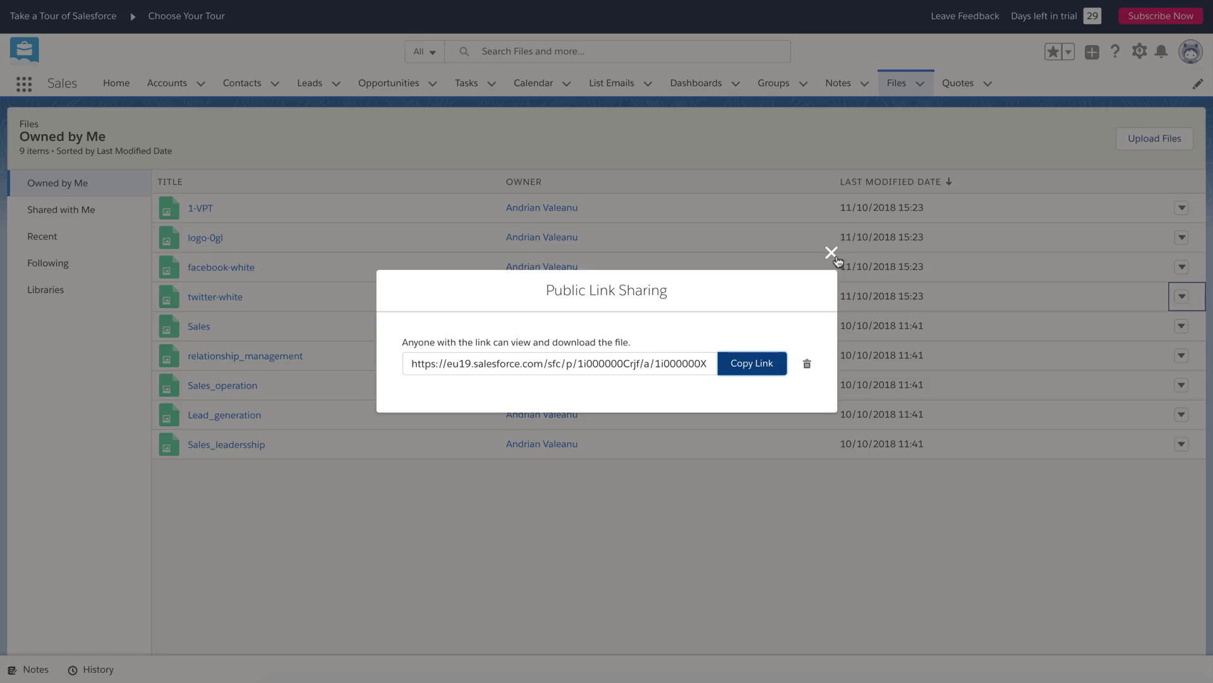
pyautogui.click(831, 252)
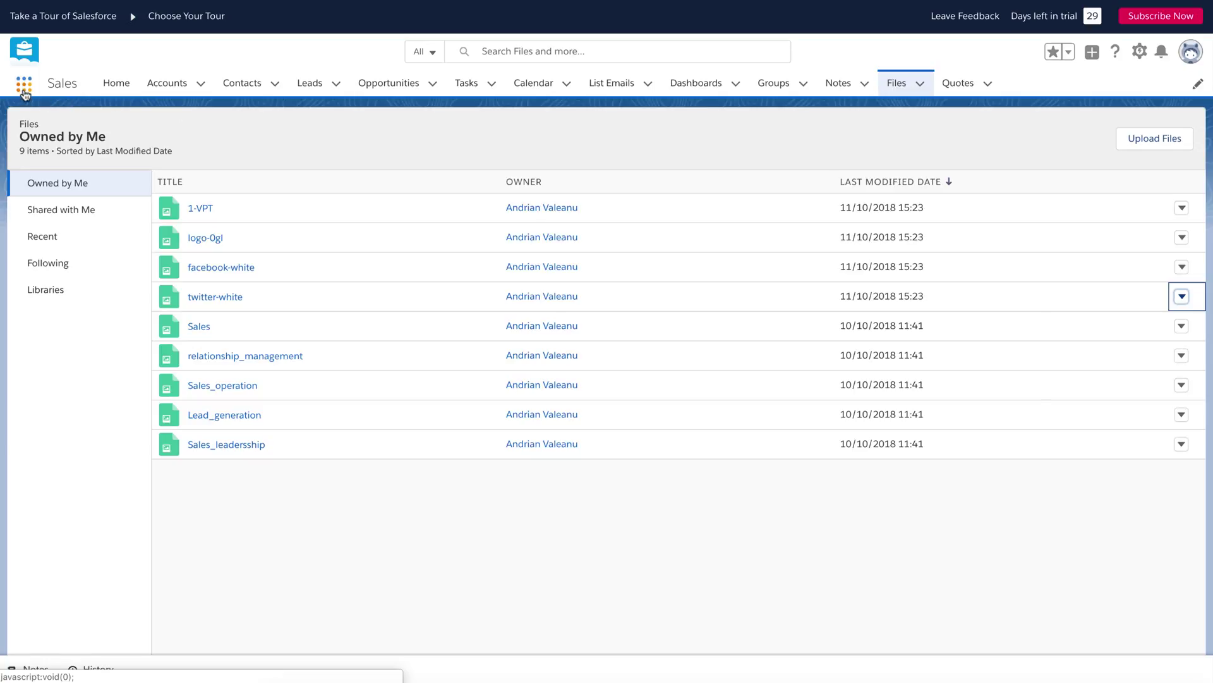
# - Find Campaigns through an App Launcher search for 'camp'
pyautogui.click(24, 92)
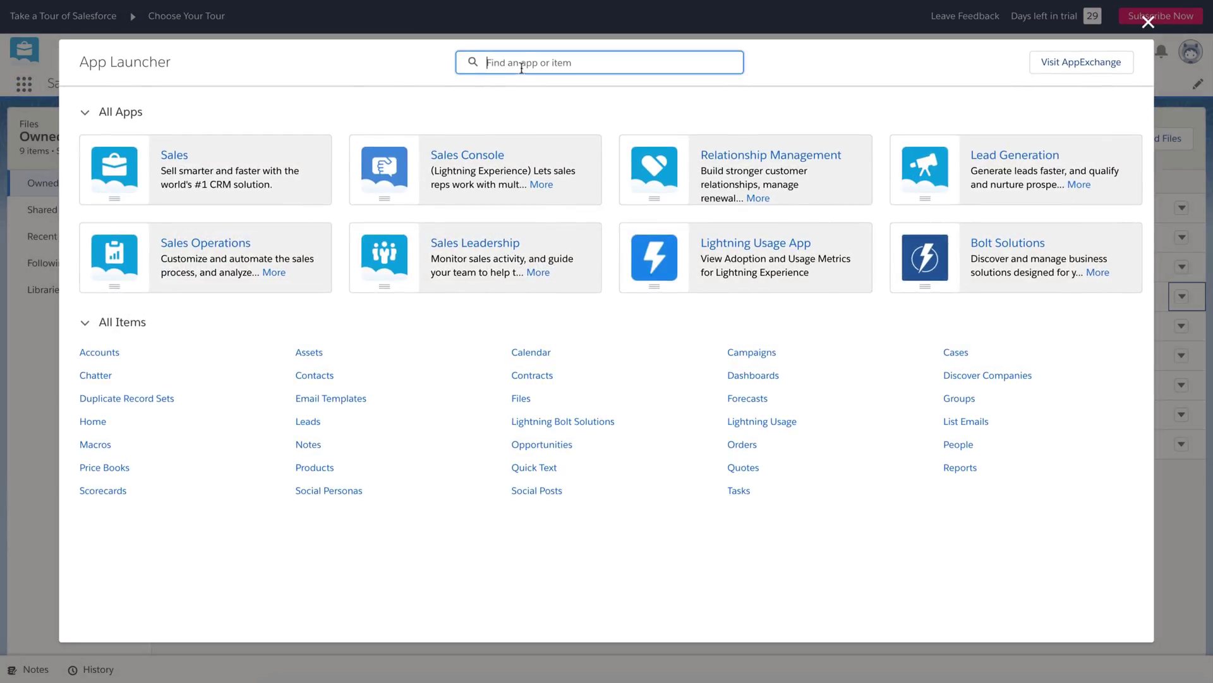
pyautogui.write('campai')
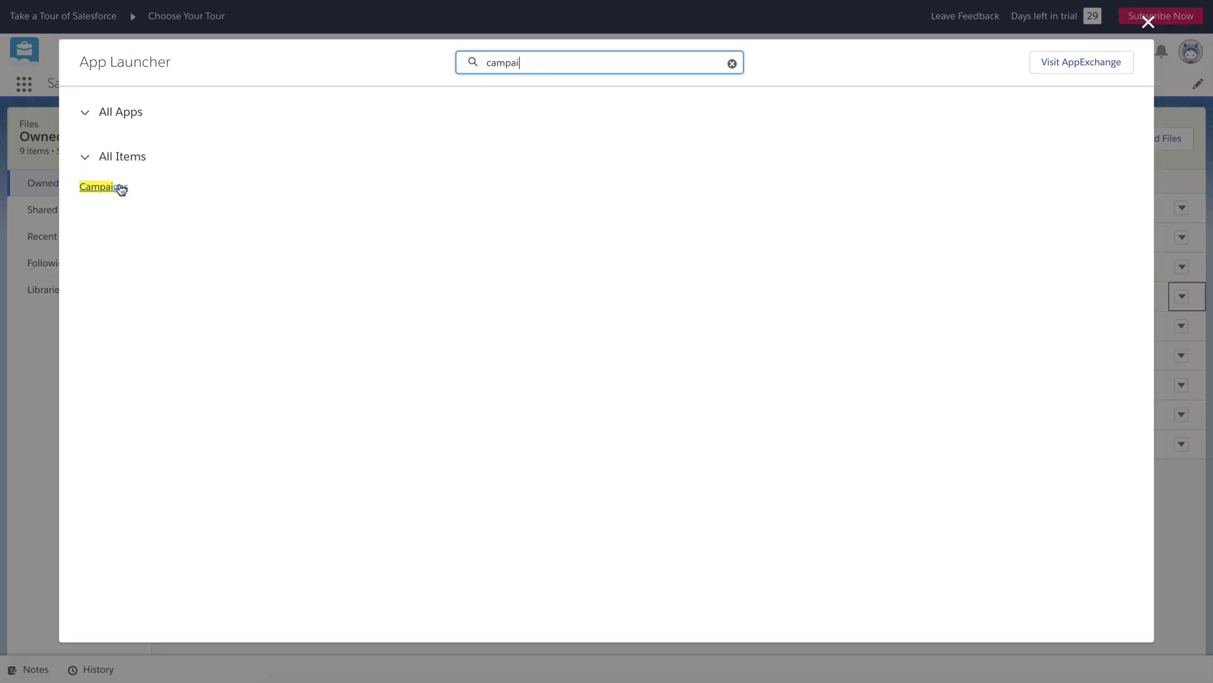
pyautogui.click(120, 188)
# - Create a new active campaign named 'Watch Campaign'
pyautogui.click(1172, 130)
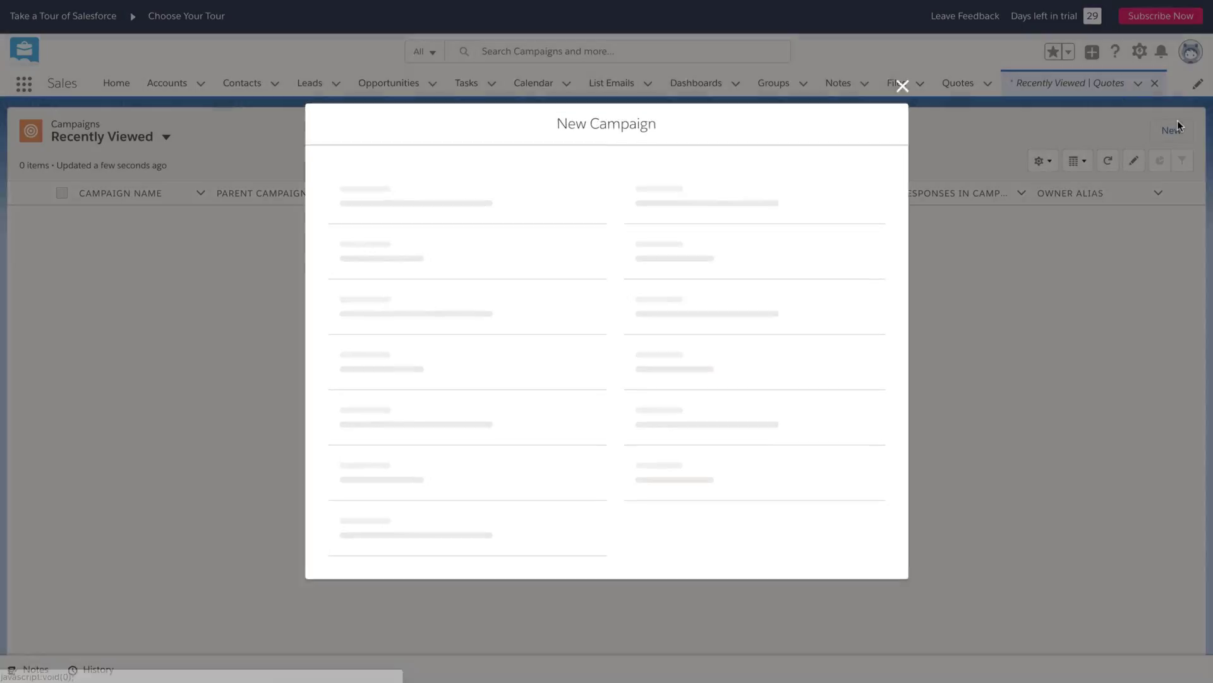
pyautogui.write('Watch Campaign')
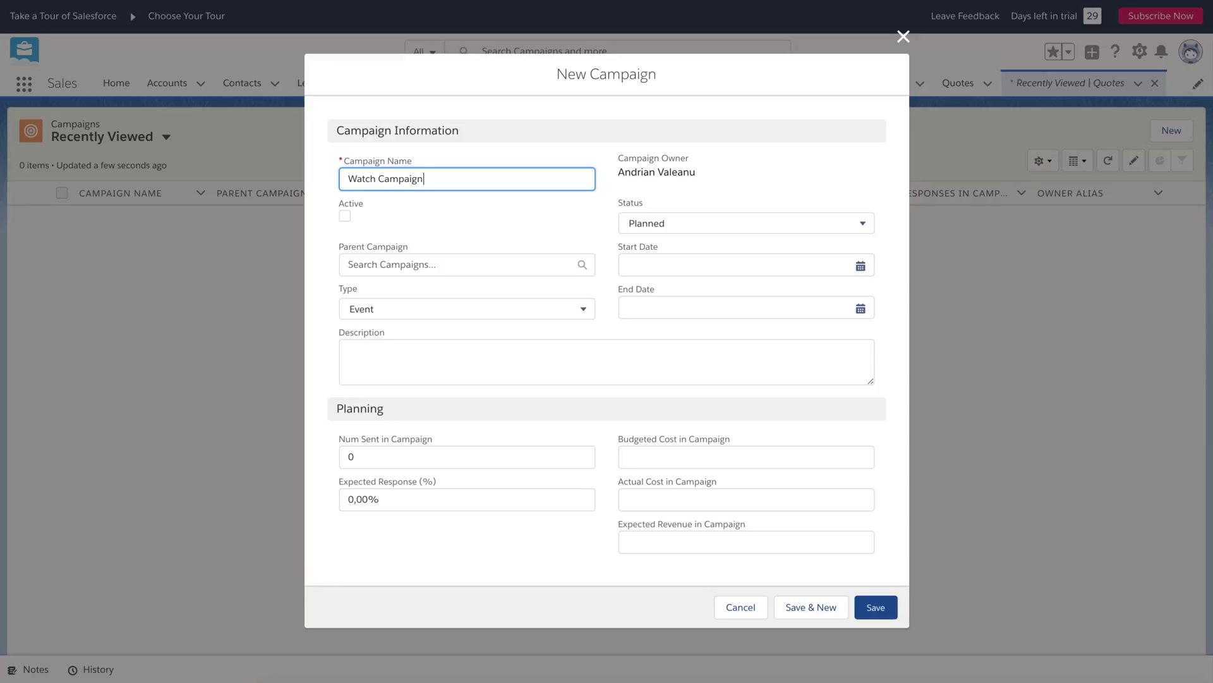
pyautogui.click(344, 216)
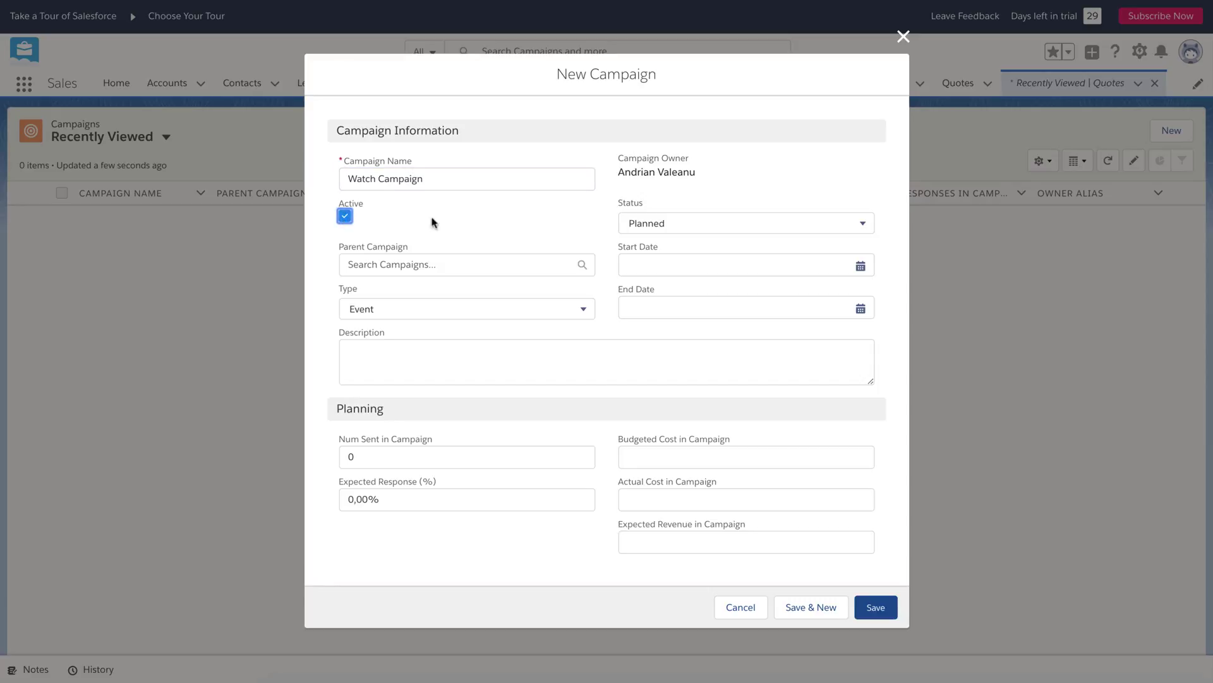
pyautogui.click(876, 606)
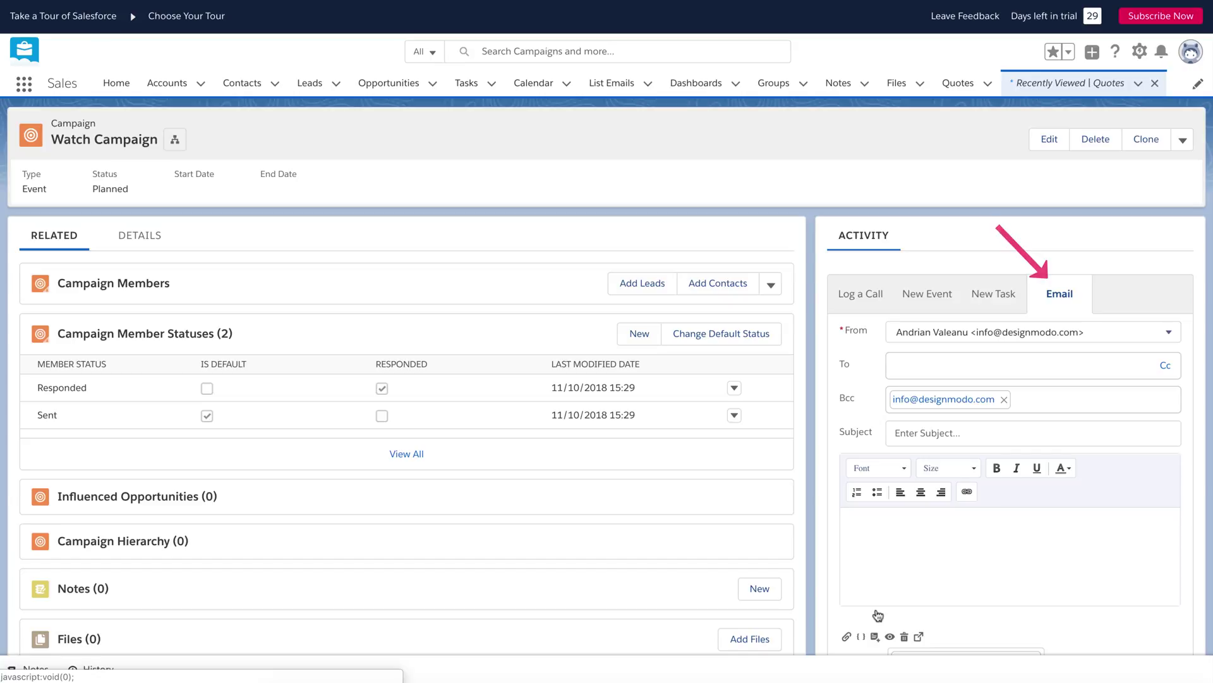
# - Insert the classic Watch Template into the campaign email, filling subject 'Buy our Watch!' and the Withings body
pyautogui.click(876, 637)
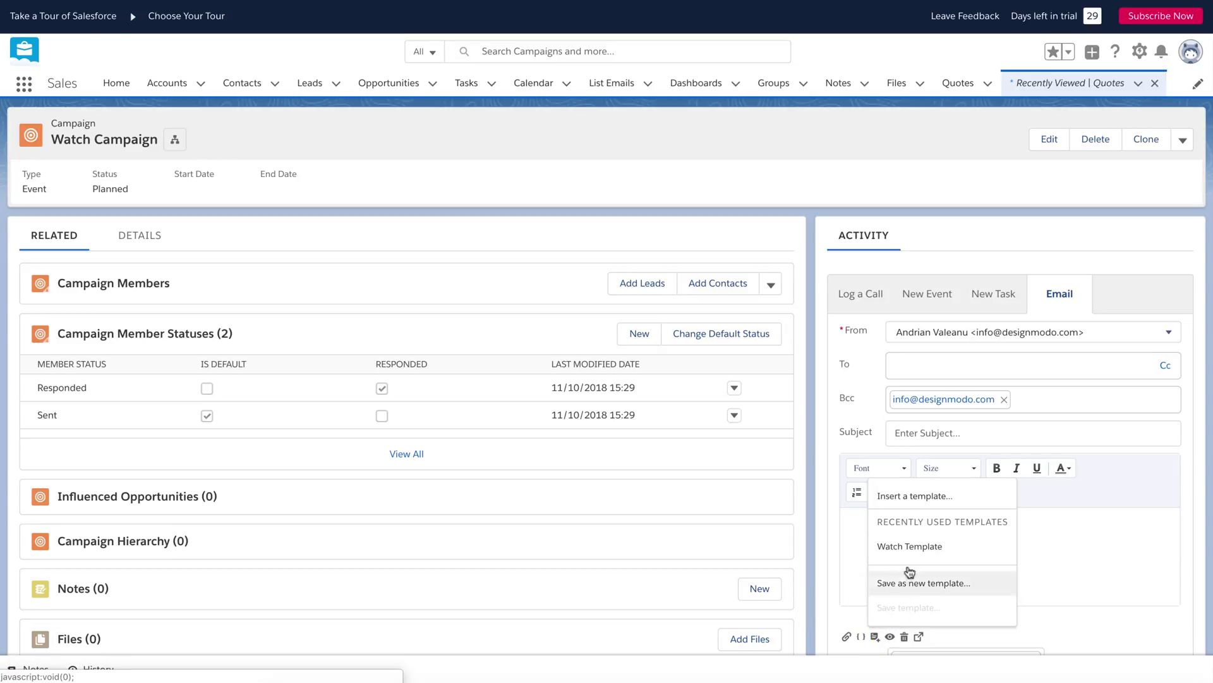
pyautogui.click(921, 502)
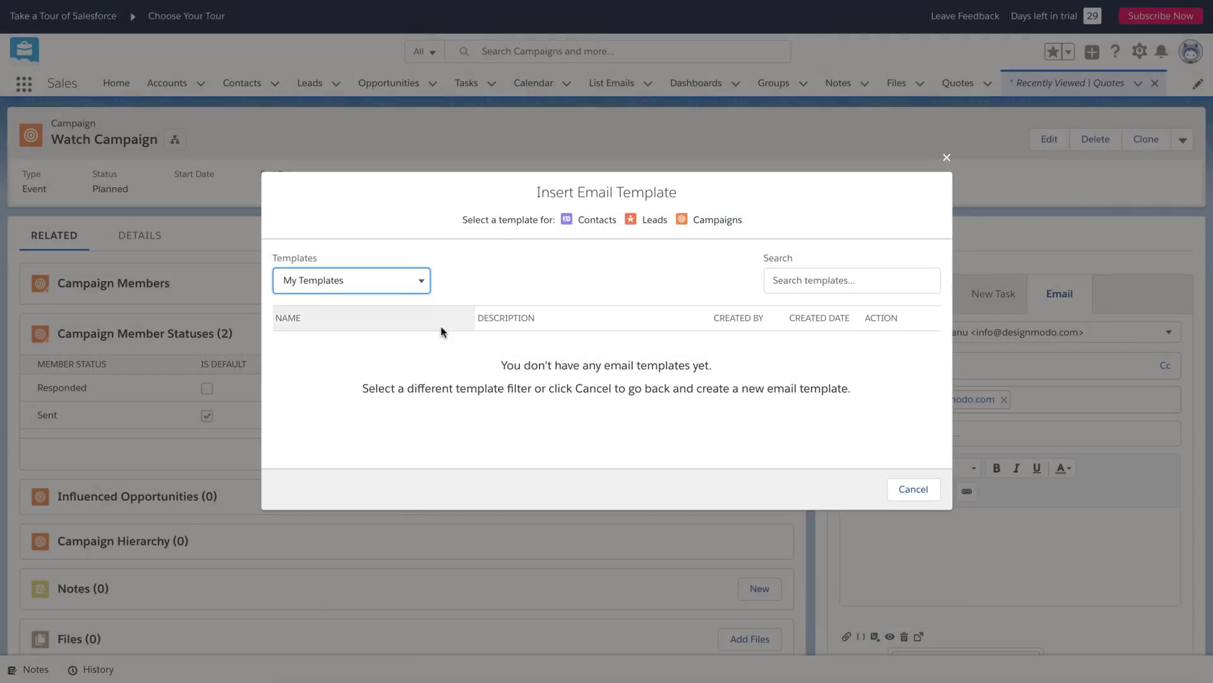
pyautogui.click(415, 286)
pyautogui.click(393, 304)
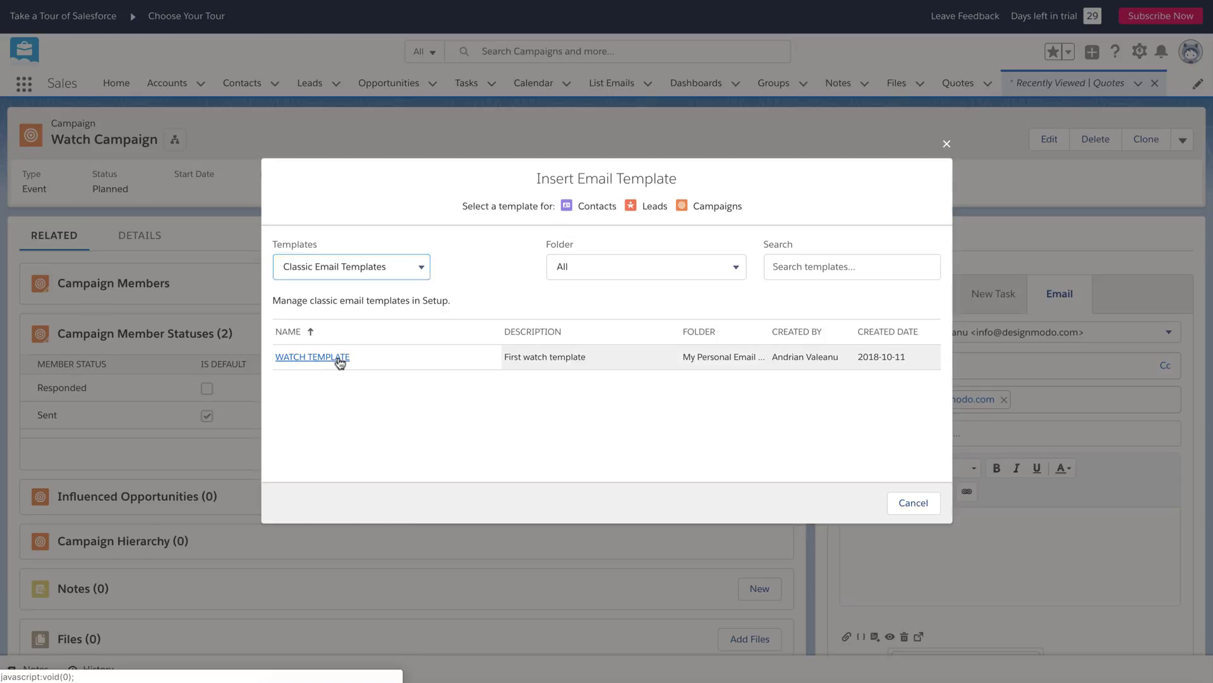
pyautogui.click(313, 357)
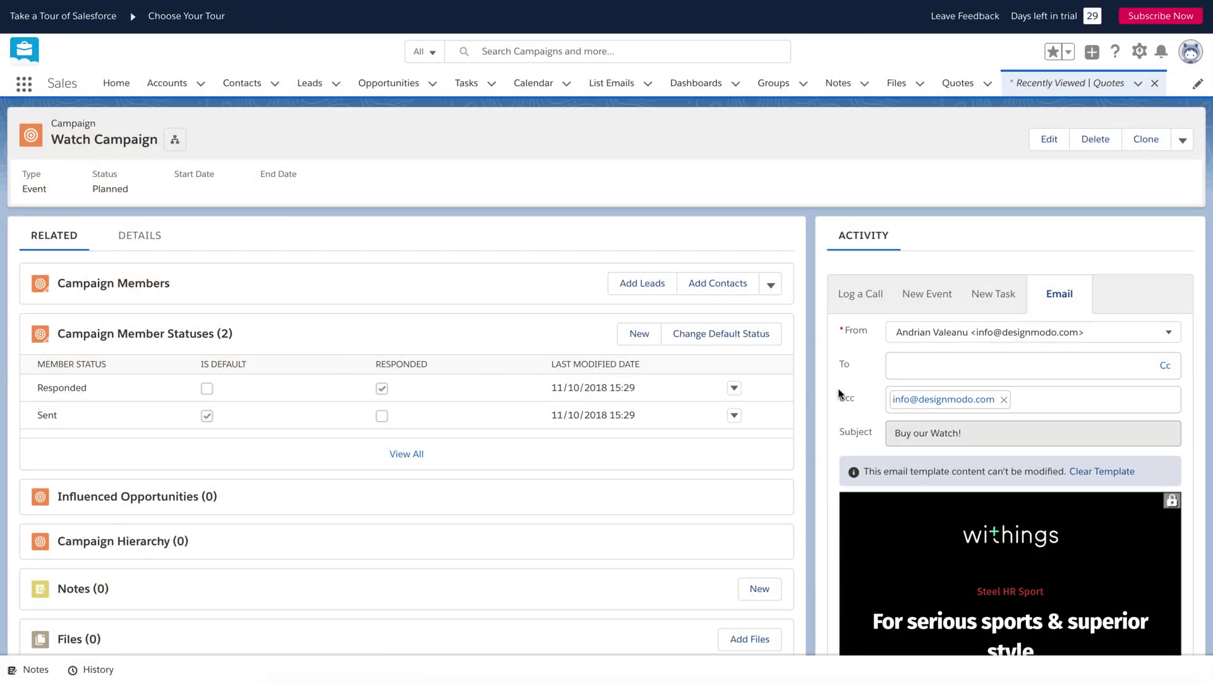
# - Send the Watch Template email from the Watch Campaign composer
pyautogui.scroll(-10, 840, 394)
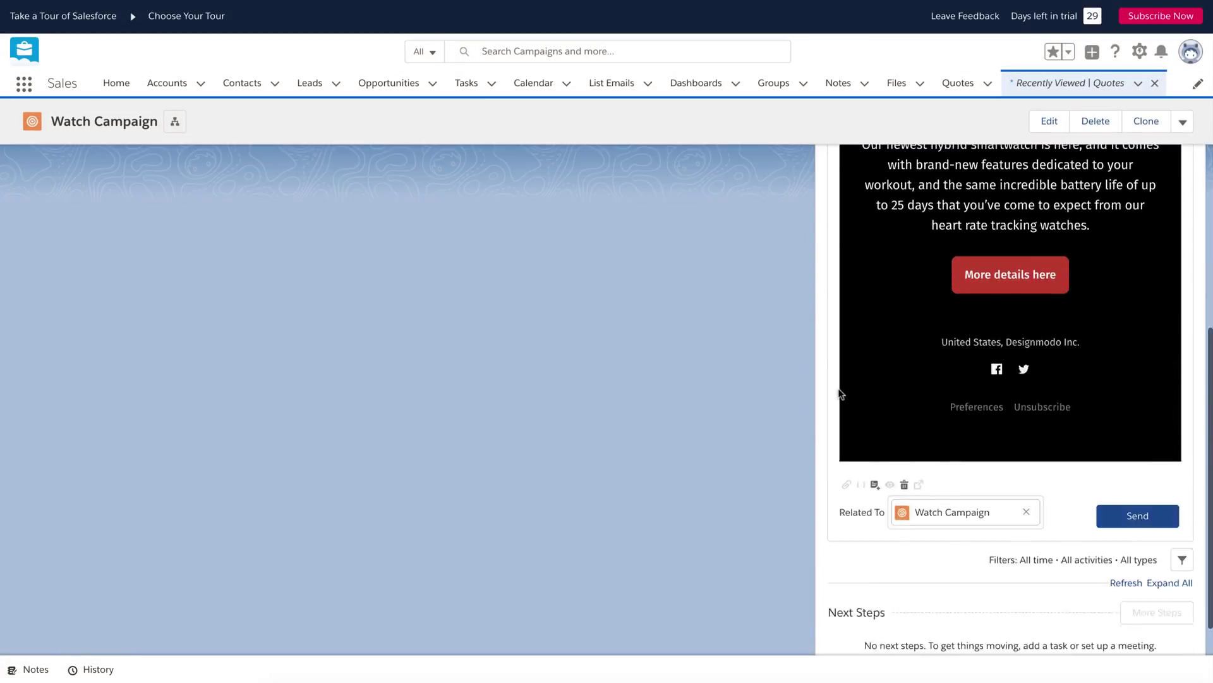
pyautogui.scroll(-1, 841, 394)
pyautogui.click(1131, 450)
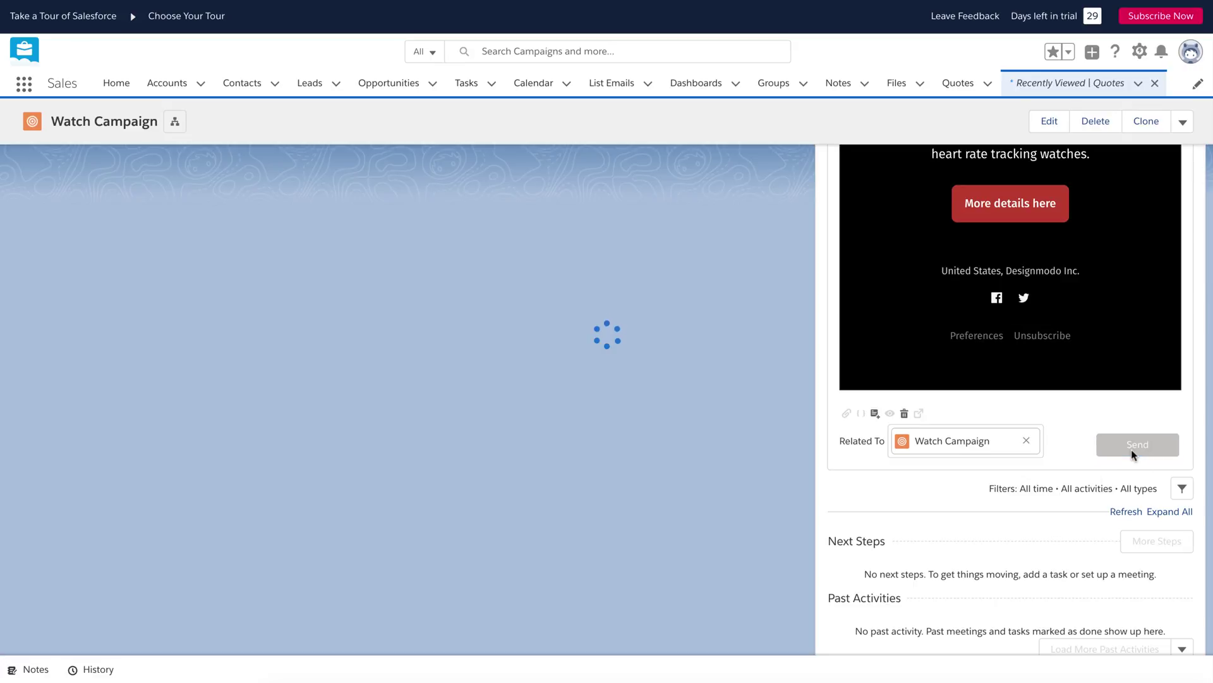